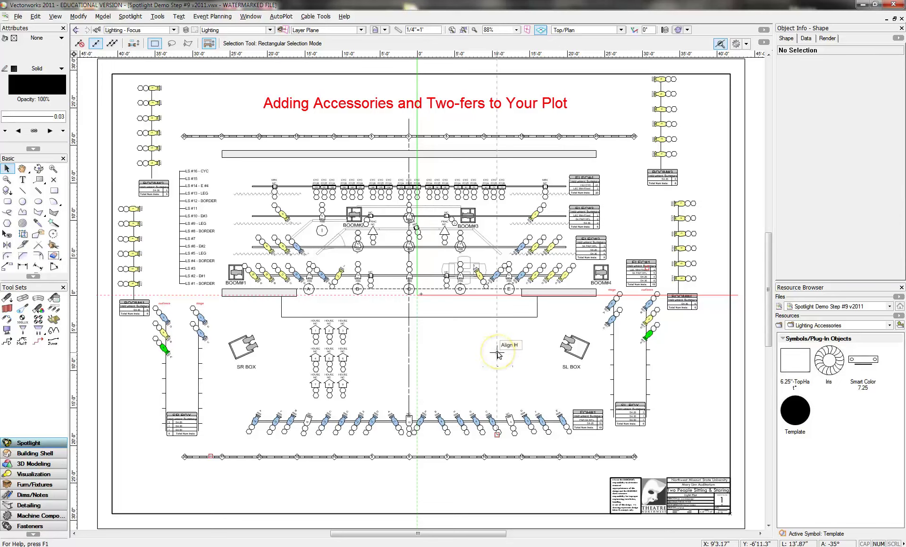
# Step: Return the document's resource list from the Lighting Accessories folder to the top level
pyautogui.click(453, 352)
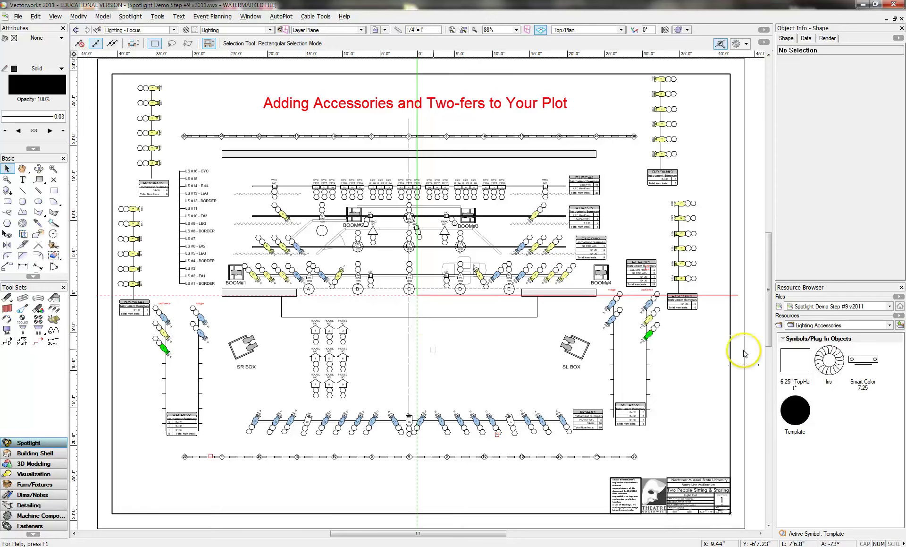
pyautogui.click(900, 325)
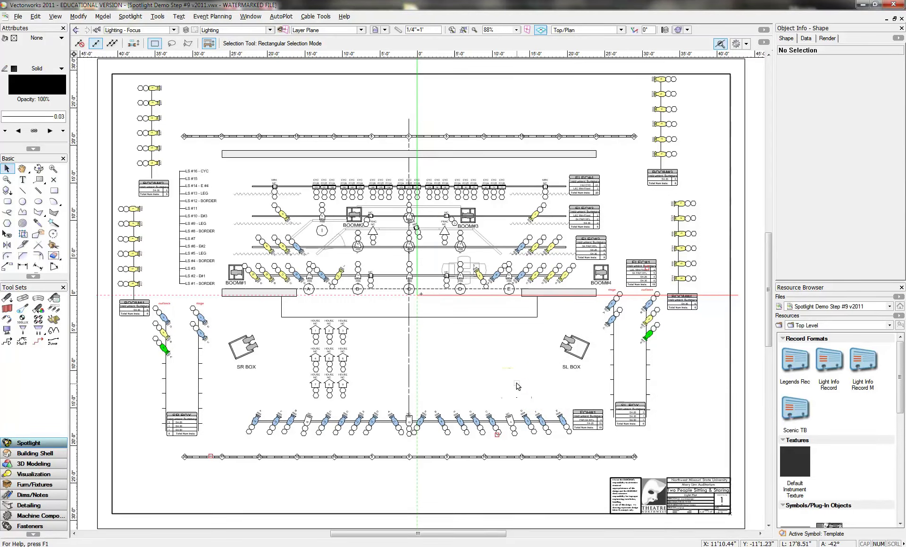
pyautogui.click(431, 349)
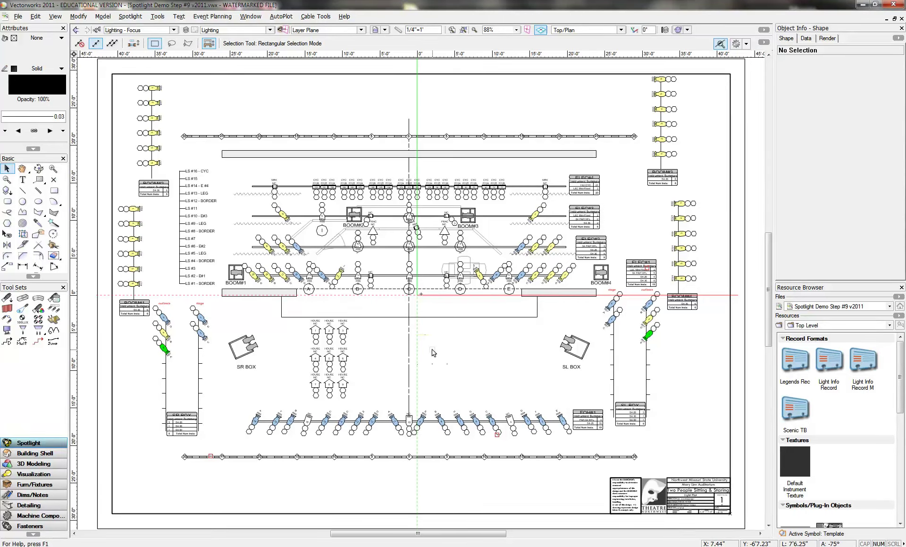
pyautogui.click(391, 341)
pyautogui.click(443, 346)
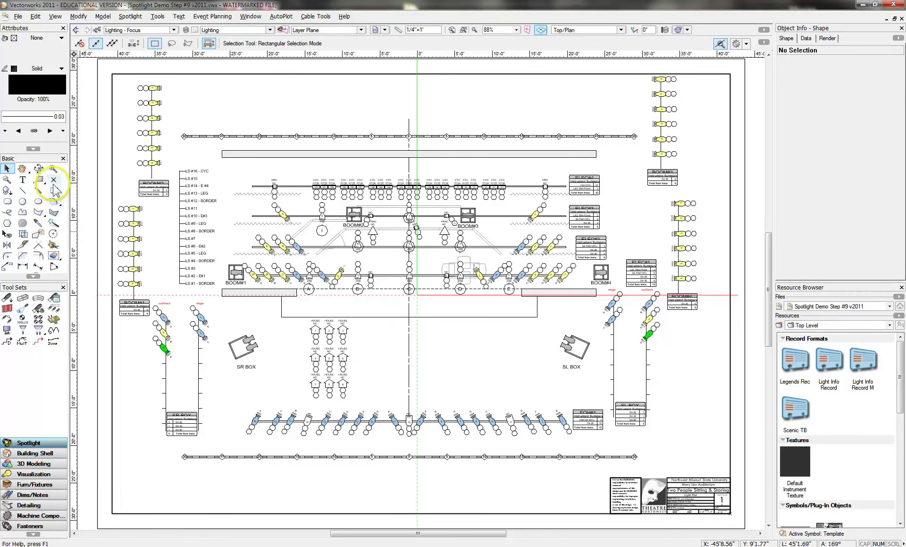
# Step: Open the Lighting Accessories symbol folder and make the 6.25" TopHat the active symbol for inserting accessories
pyautogui.click(53, 168)
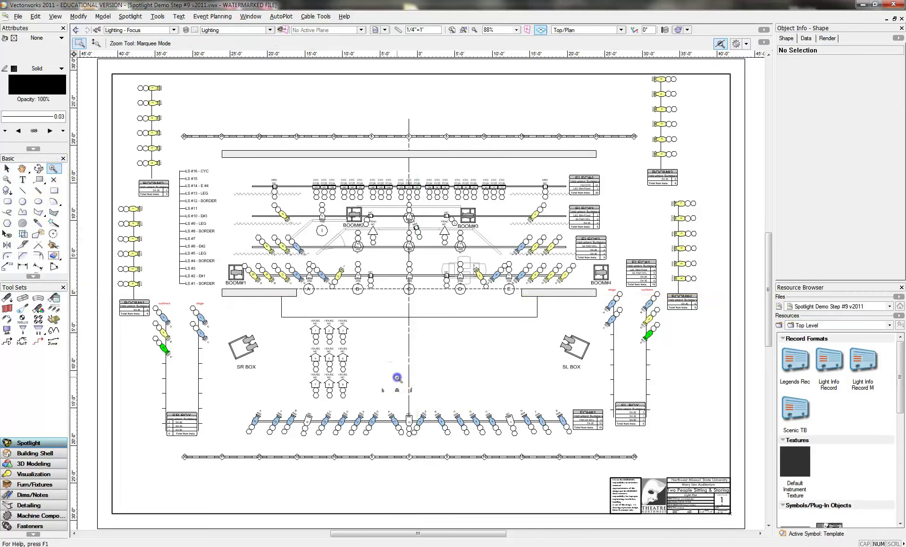
pyautogui.moveTo(397, 377)
pyautogui.mouseDown()
pyautogui.moveTo(489, 431)
pyautogui.moveTo(582, 463)
pyautogui.mouseUp()
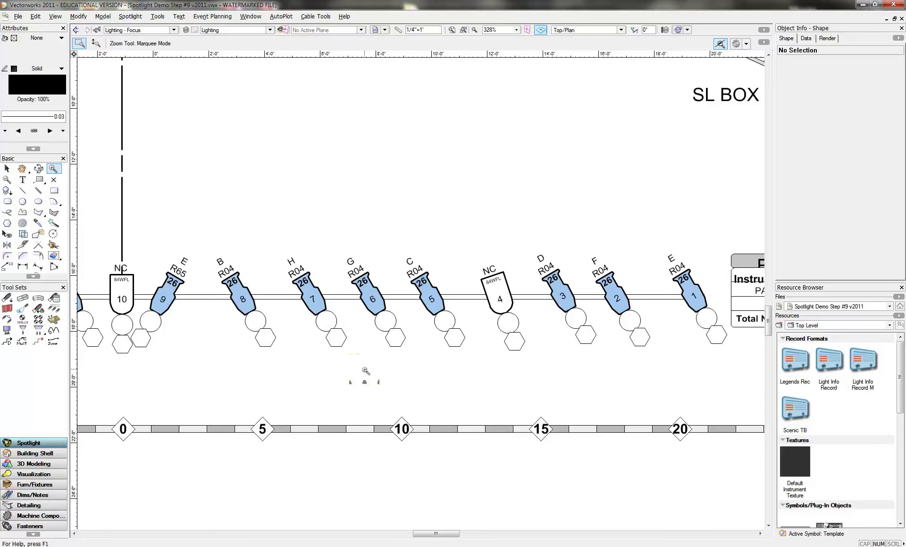
pyautogui.moveTo(184, 324); pyautogui.dragTo(184, 323)
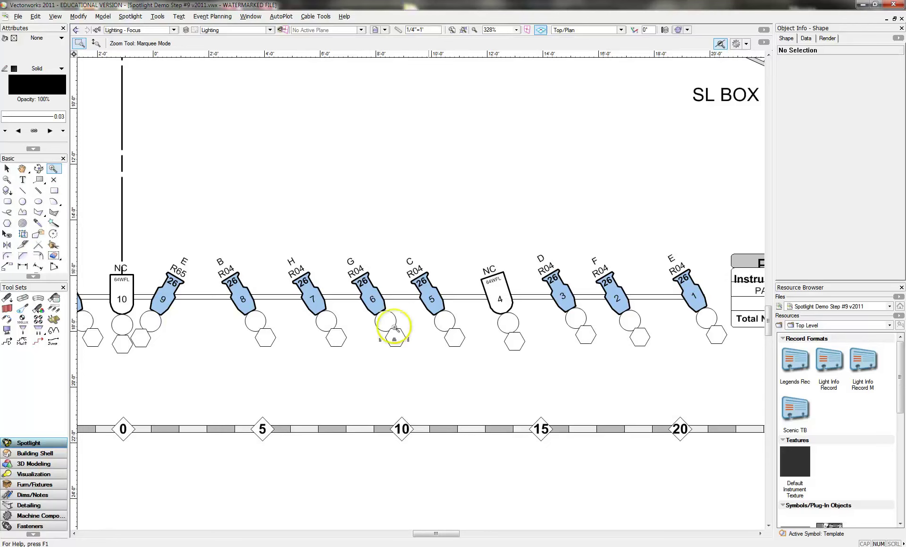
pyautogui.click(344, 262)
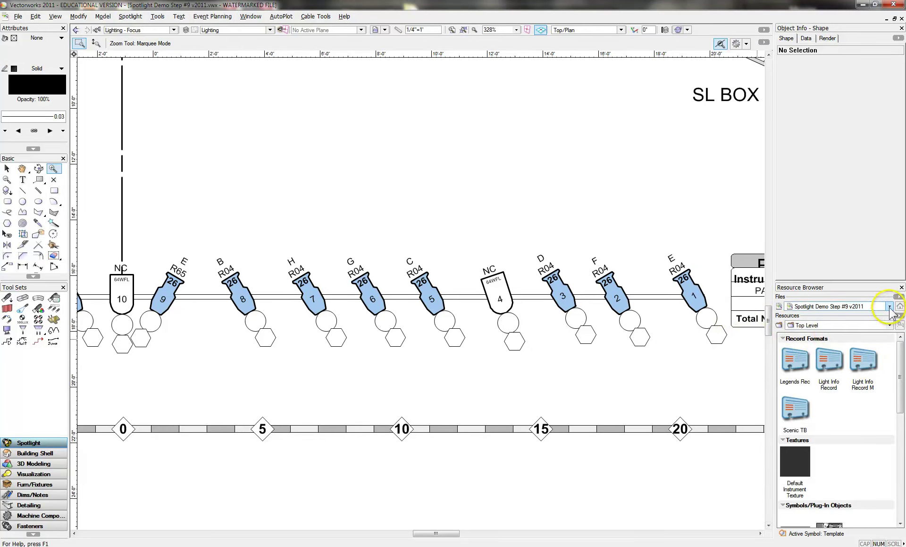
pyautogui.moveTo(899, 359); pyautogui.dragTo(898, 422)
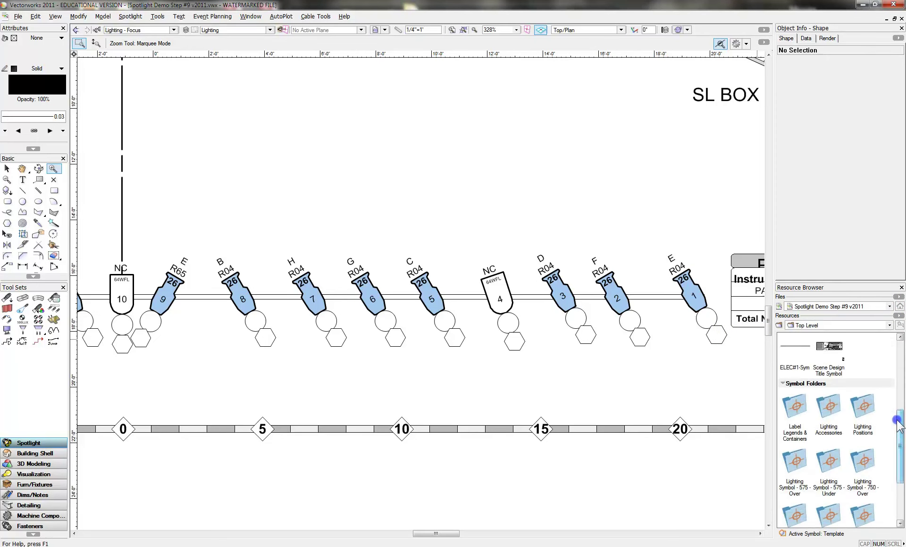
pyautogui.doubleClick(830, 409)
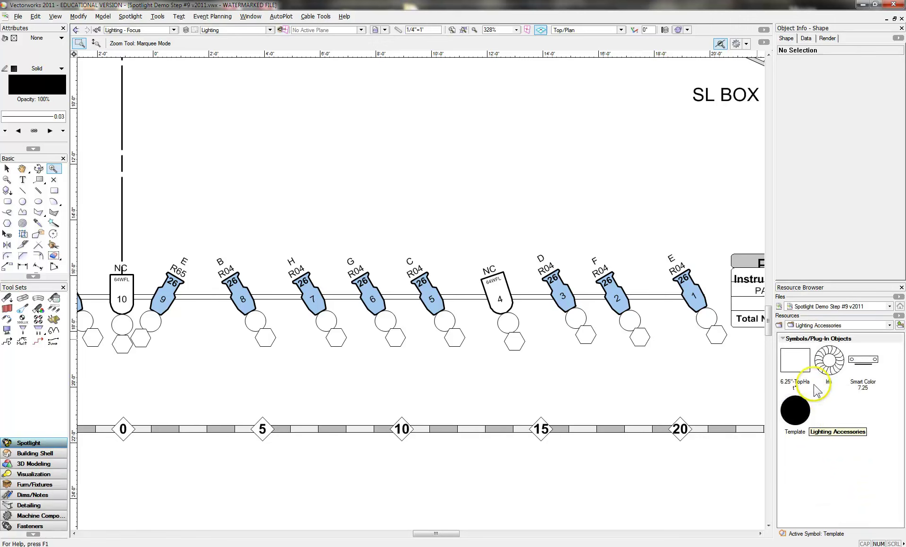
pyautogui.click(796, 364)
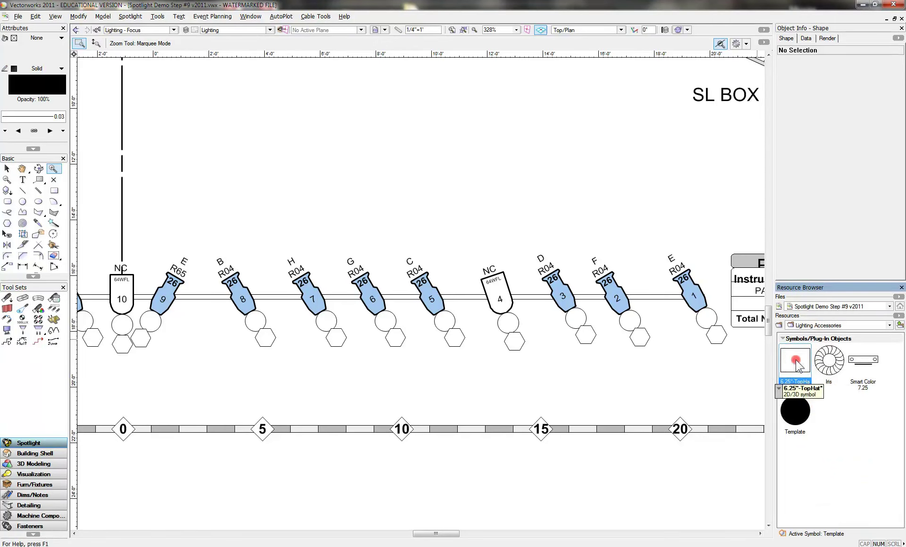
pyautogui.rightClick(796, 364)
pyautogui.click(857, 367)
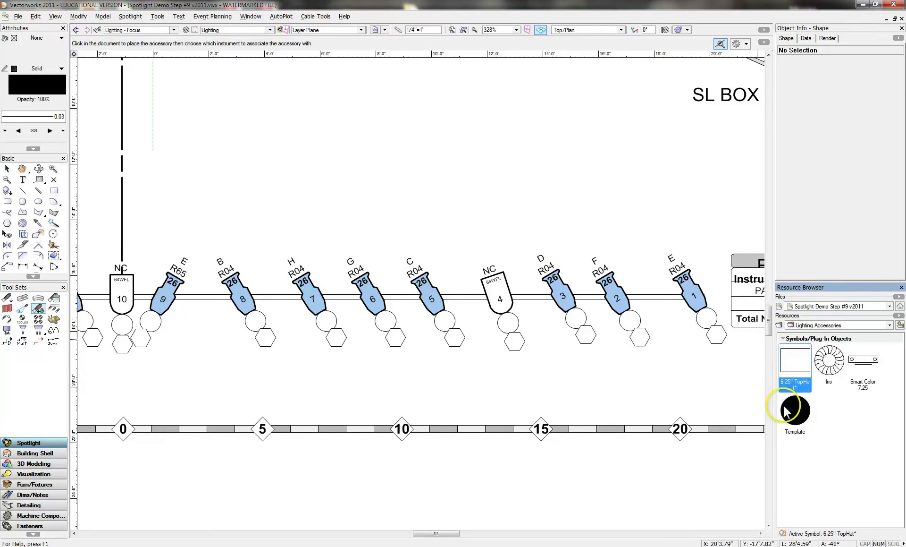
pyautogui.click(39, 310)
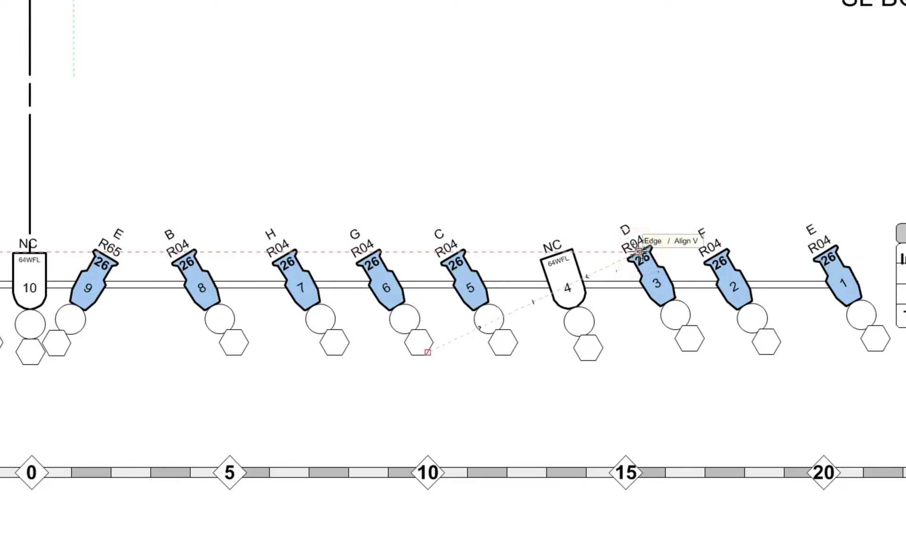
# Step: Attach a top hat to the front of FOH#1 unit 3, aligned with the instrument, and review its lighting device properties
pyautogui.moveTo(638, 251)
pyautogui.mouseDown()
pyautogui.moveTo(670, 229)
pyautogui.moveTo(647, 248)
pyautogui.moveTo(648, 241)
pyautogui.mouseUp()
pyautogui.click(668, 276)
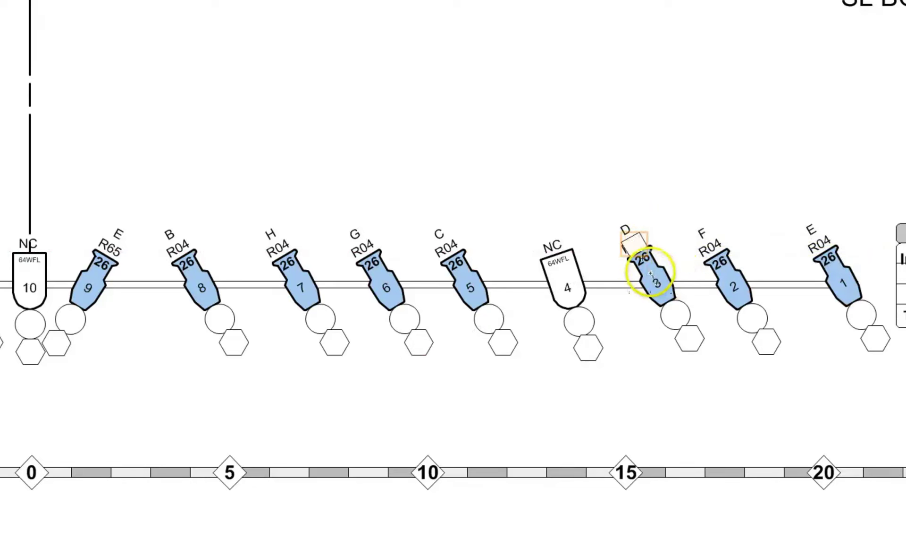
pyautogui.moveTo(651, 271); pyautogui.dragTo(642, 277)
pyautogui.click(469, 263)
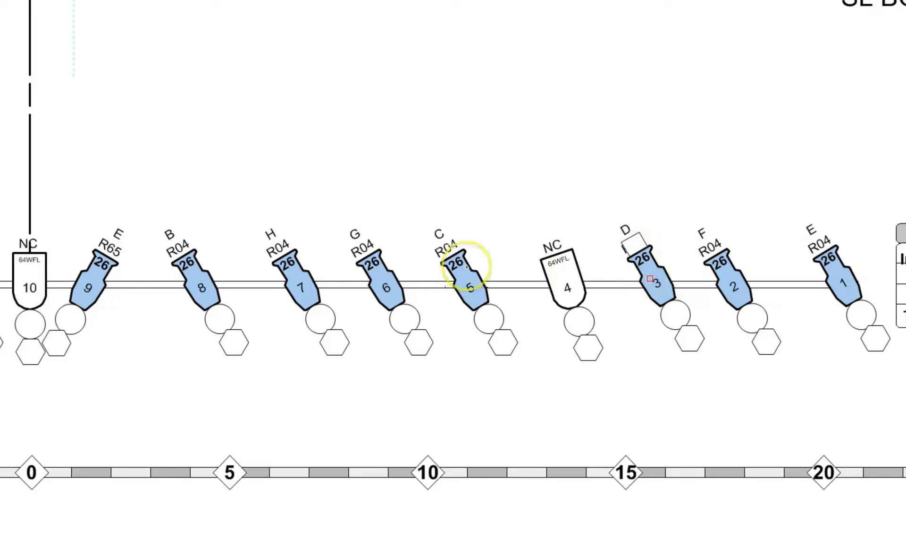
pyautogui.click(77, 182)
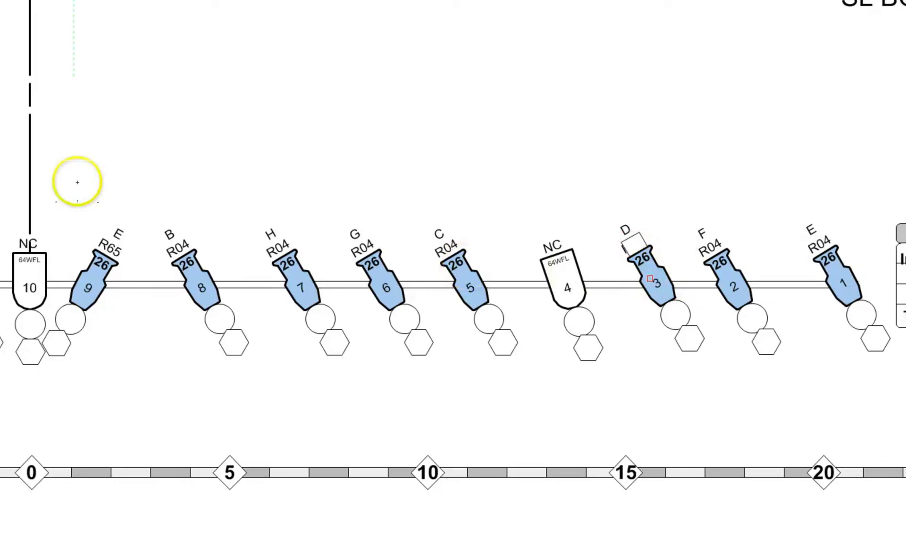
pyautogui.click(636, 235)
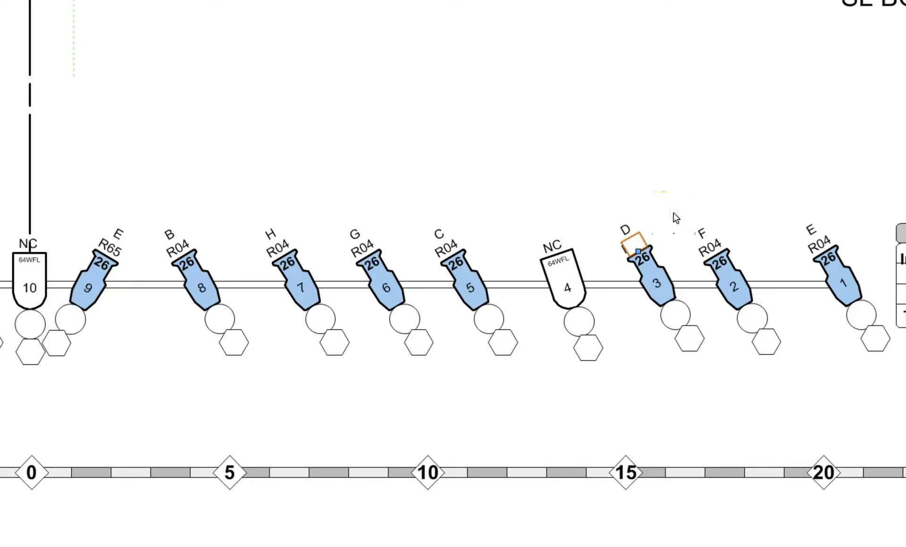
pyautogui.keyDown('shift'); pyautogui.click(656, 265); pyautogui.keyUp('shift')
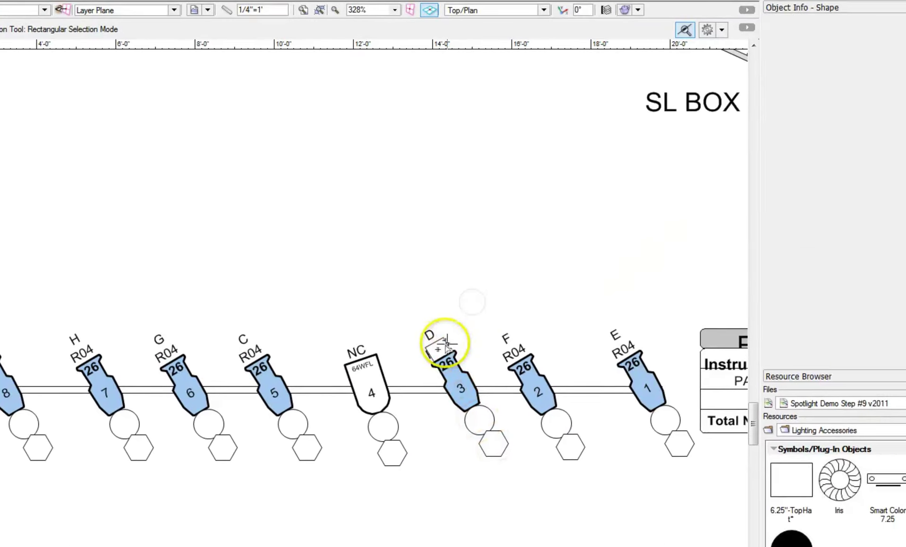
pyautogui.click(633, 243)
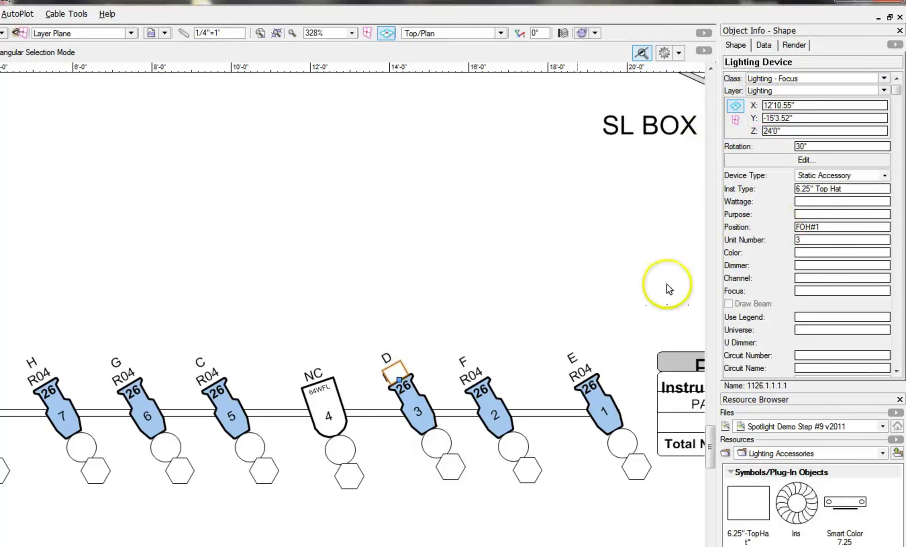
pyautogui.click(803, 240)
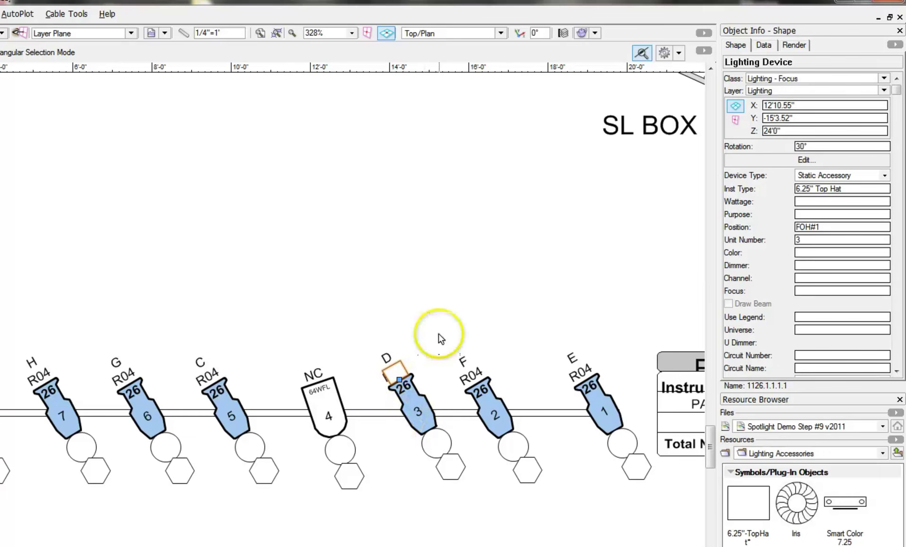
pyautogui.moveTo(451, 354); pyautogui.dragTo(472, 376)
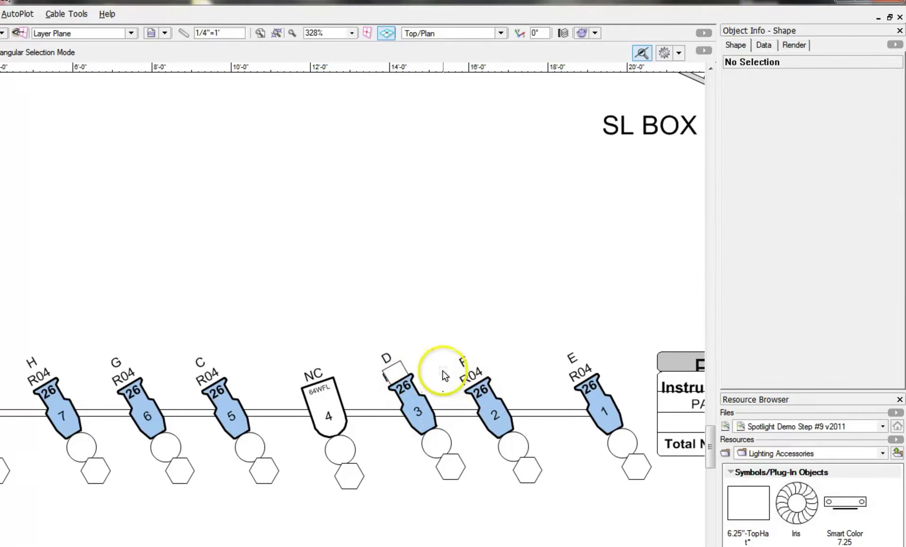
# Step: Assign the label legend NW Legend TH - 2010 to FOH#1 unit 3
pyautogui.click(421, 396)
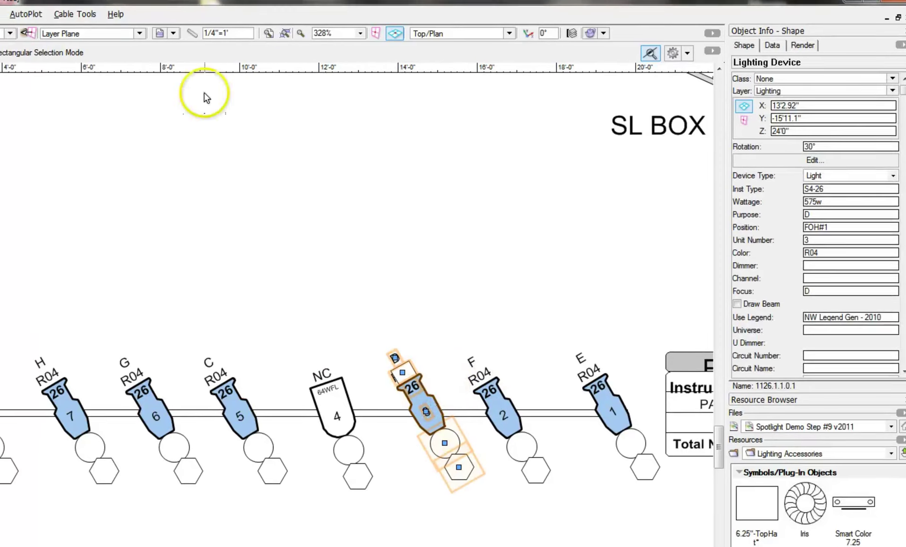
pyautogui.click(42, 19)
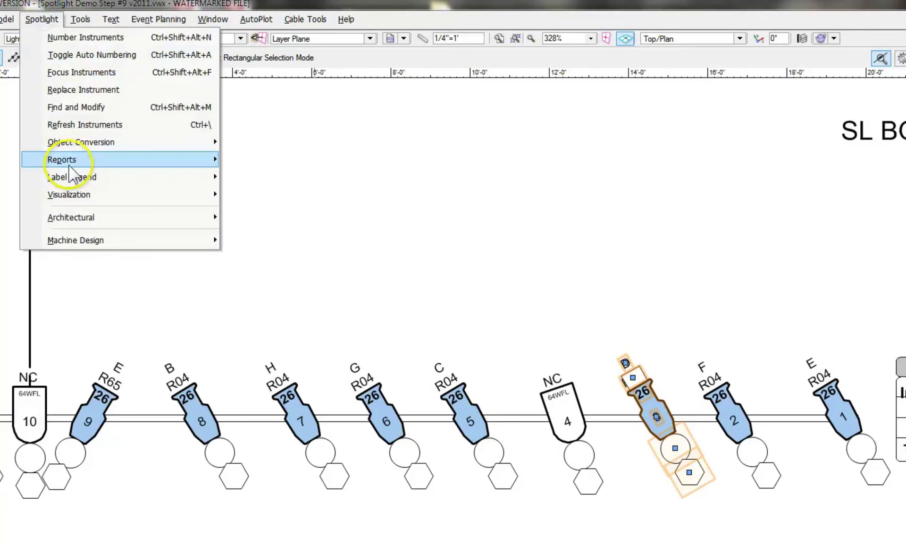
pyautogui.moveTo(175, 178)
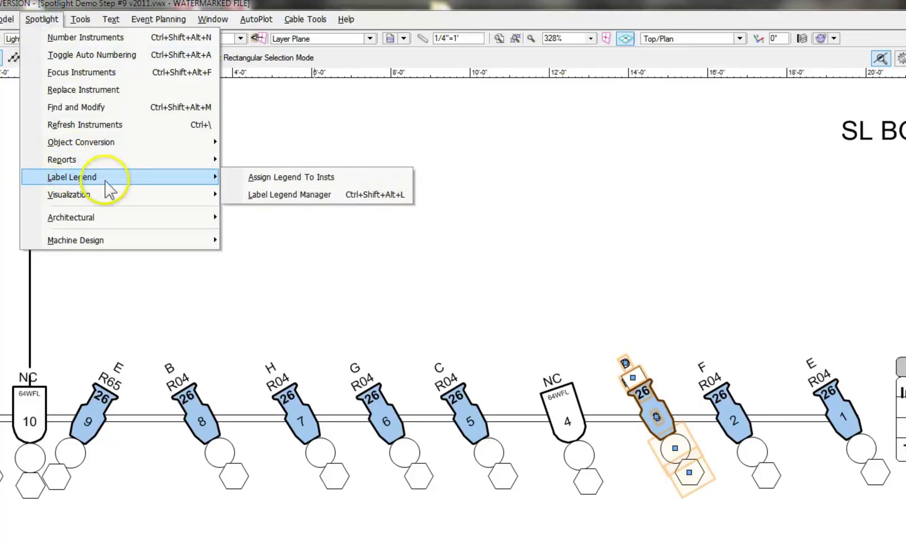
pyautogui.click(278, 177)
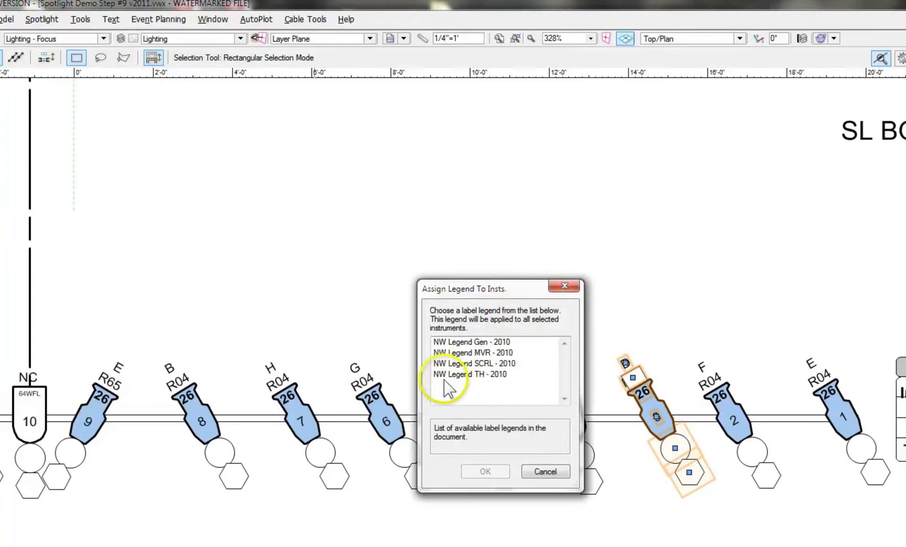
pyautogui.click(470, 374)
pyautogui.click(485, 471)
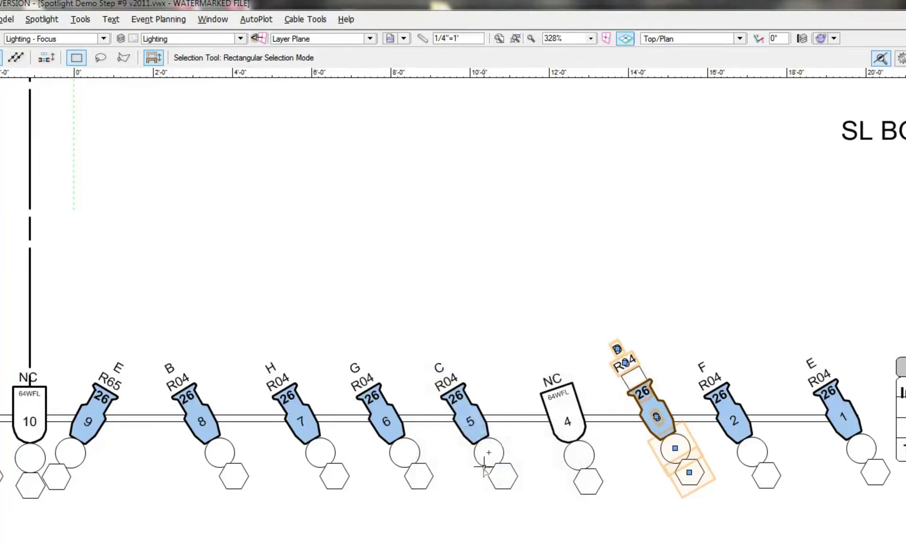
pyautogui.click(593, 294)
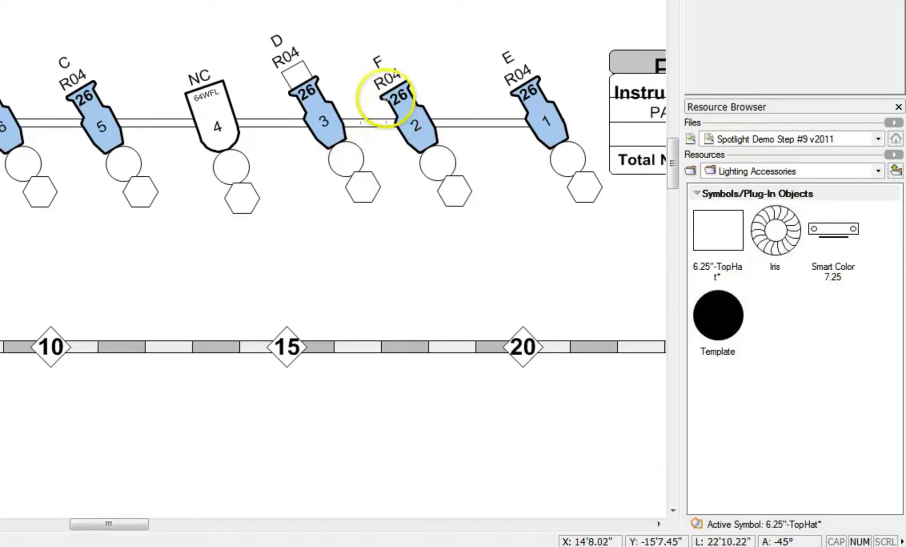
# Step: Attach a 6.25" top hat to the front of FOH#1 unit 2, rotated 30° to match the instrument
pyautogui.click(393, 87)
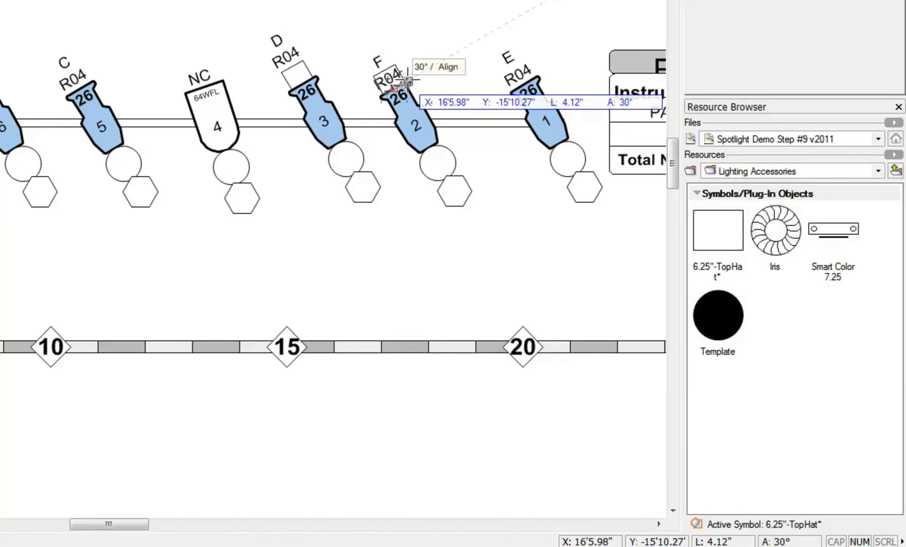
pyautogui.click(407, 80)
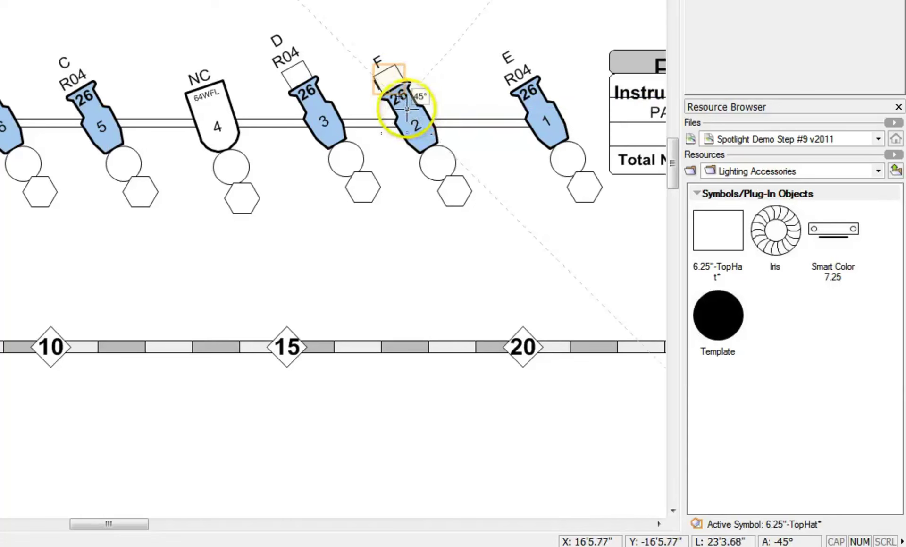
pyautogui.click(479, 108)
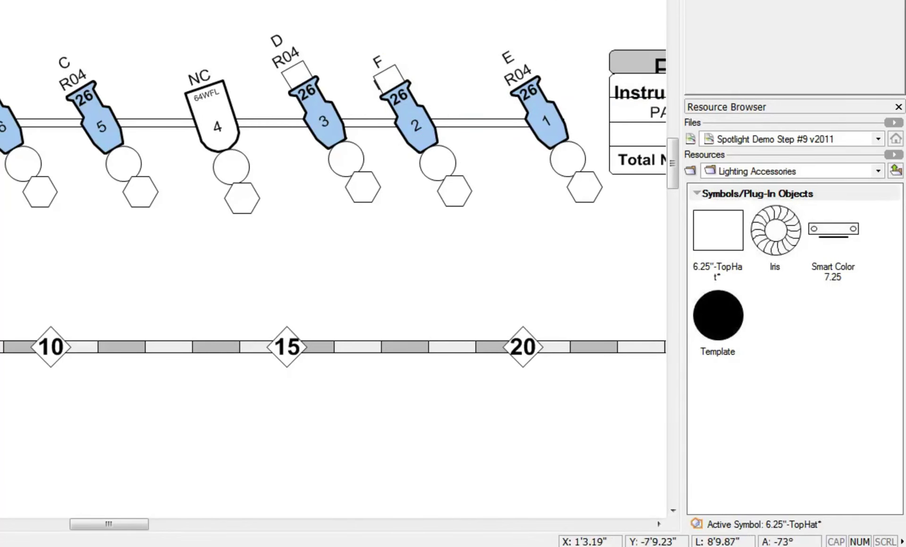
# Step: Assign the label legend NW Legend TH - 2010 to FOH#1 unit 2
pyautogui.click(414, 147)
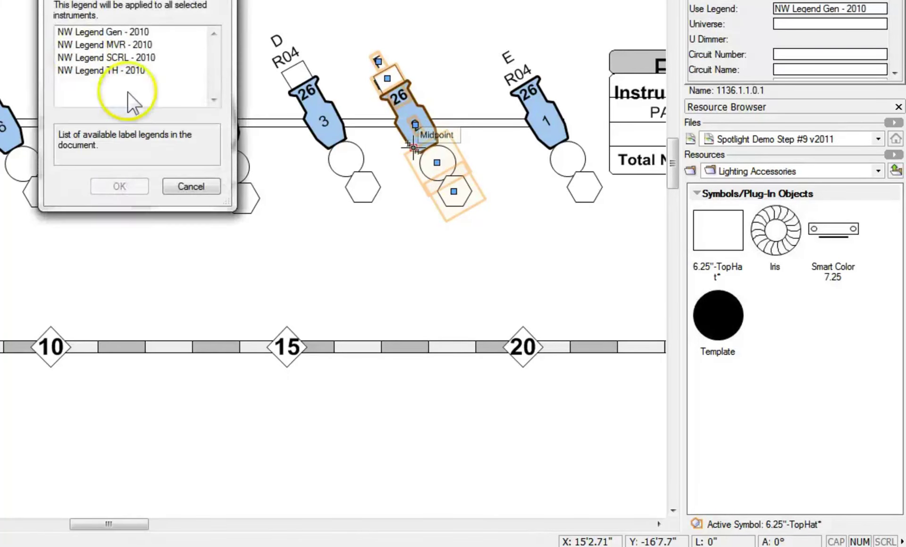
pyautogui.click(118, 70)
pyautogui.click(119, 186)
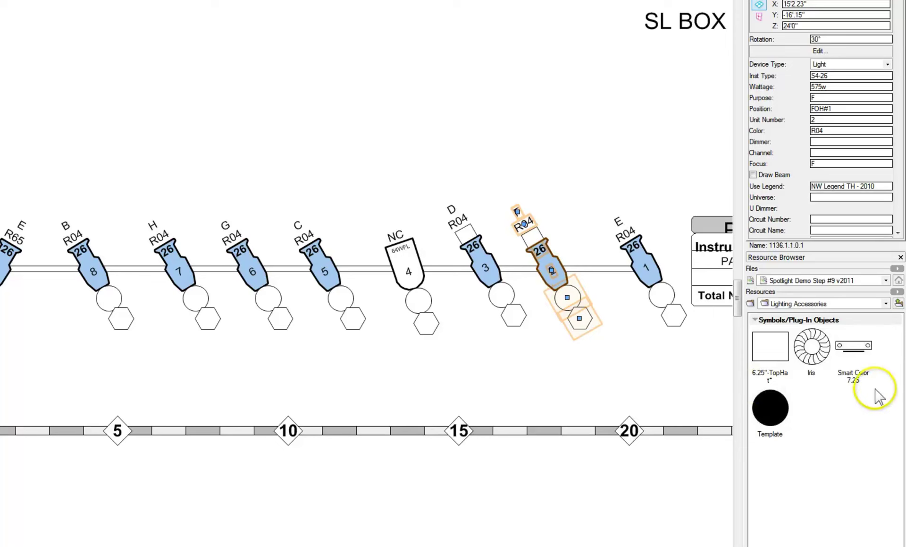
# Step: Attach Smart Color 7.25 scrollers to the fronts of FOH#1 units 5 and 6, rotated 30° to match the instruments
pyautogui.click(857, 356)
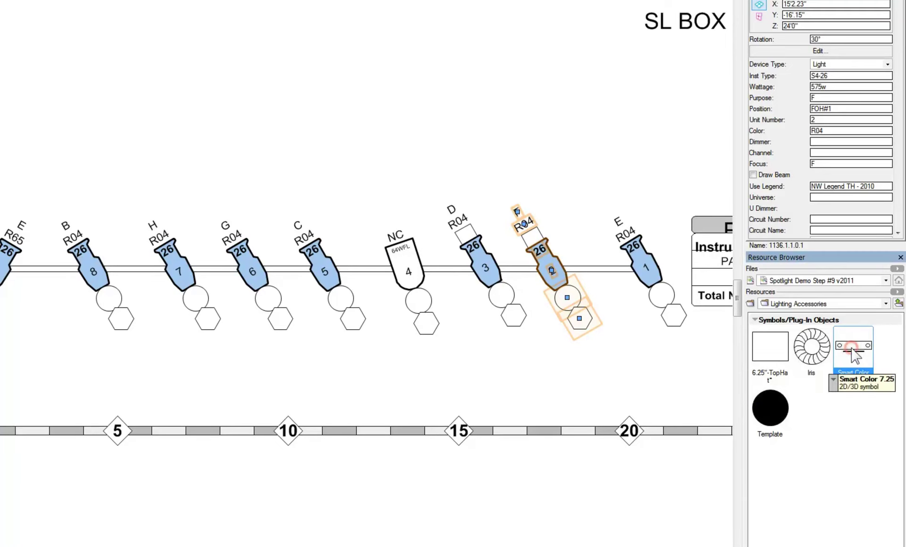
pyautogui.rightClick(855, 355)
pyautogui.click(755, 424)
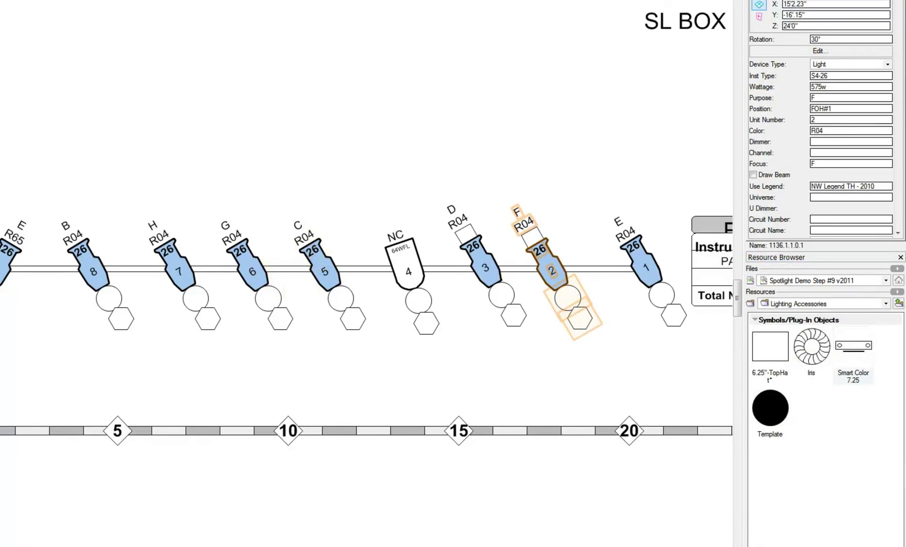
pyautogui.moveTo(148, 161)
pyautogui.mouseDown()
pyautogui.moveTo(171, 202)
pyautogui.moveTo(398, 373)
pyautogui.mouseUp()
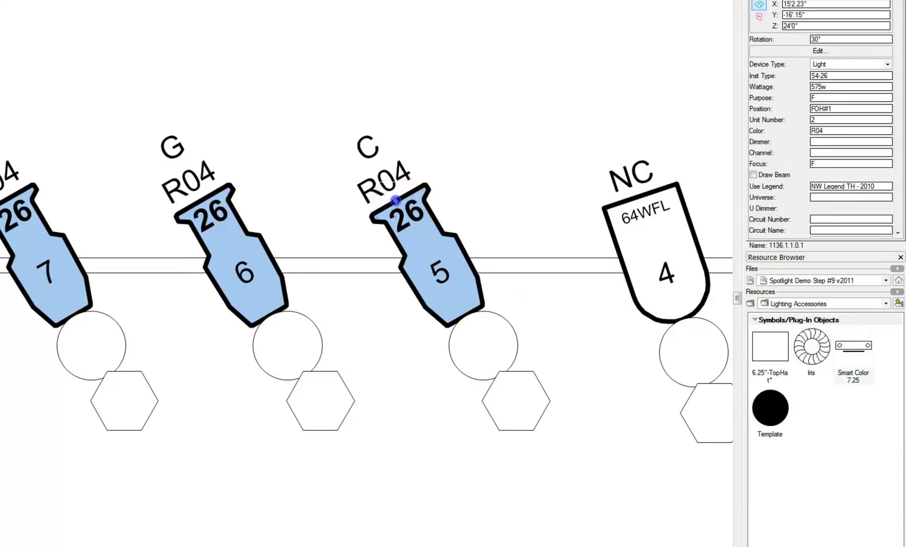
pyautogui.click(397, 200)
pyautogui.click(423, 185)
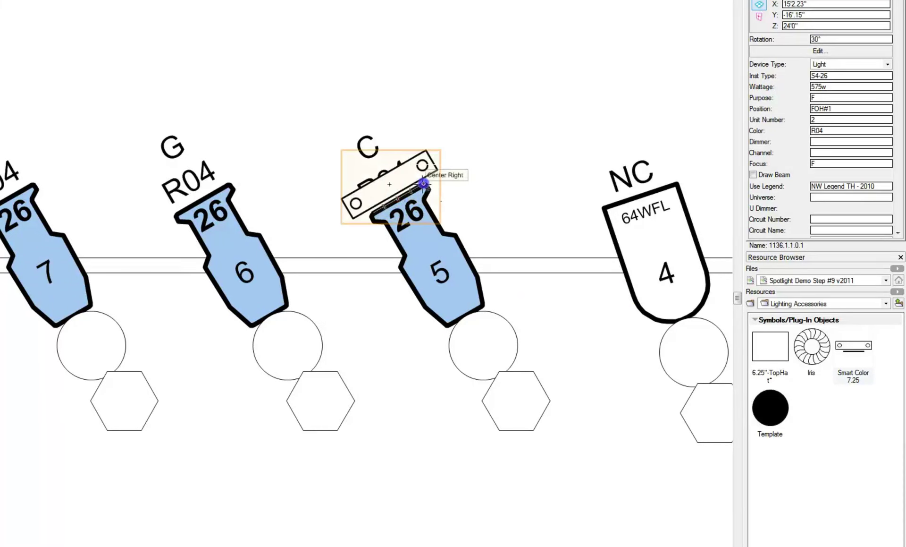
pyautogui.click(426, 246)
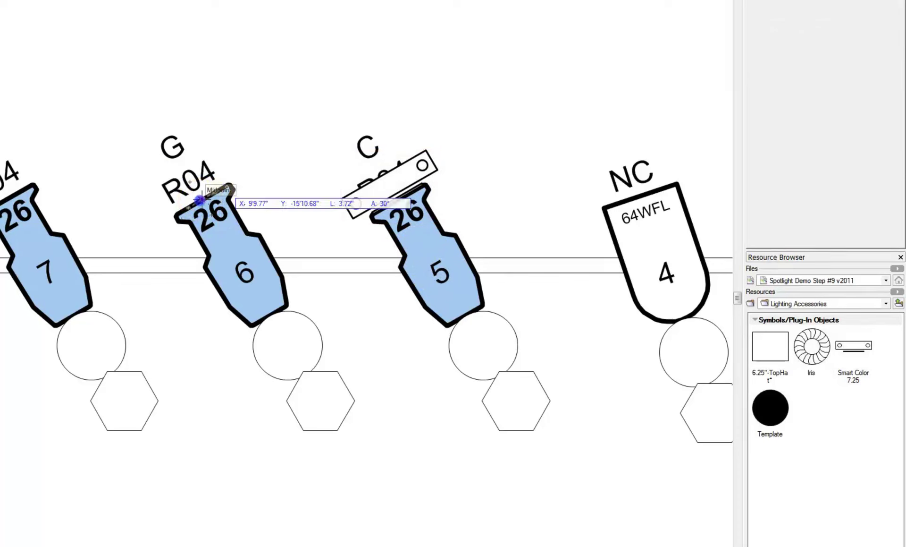
pyautogui.click(227, 185)
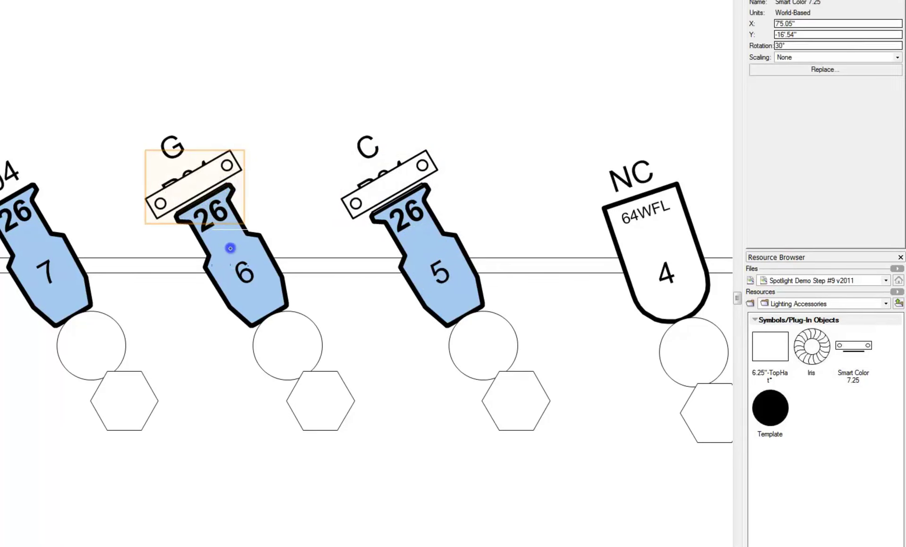
pyautogui.click(101, 178)
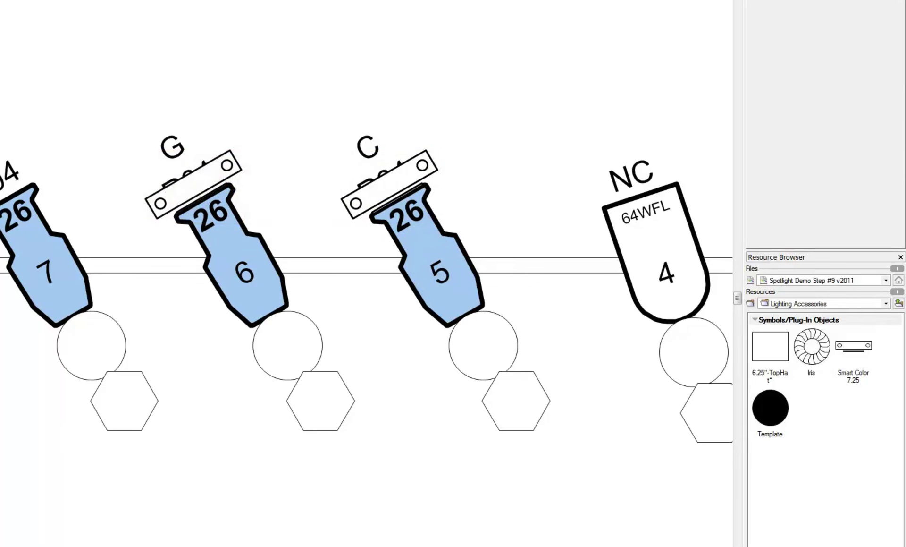
# Step: Assign the label legend NW Legend SCRL - 2010 to FOH#1 units 5 and 6 together
pyautogui.click(439, 231)
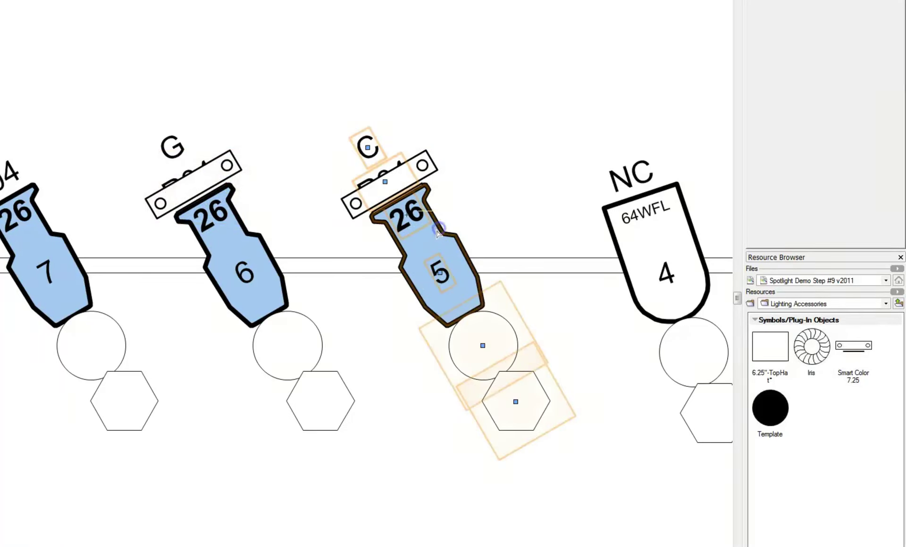
pyautogui.keyDown('shift'); pyautogui.click(242, 226); pyautogui.keyUp('shift')
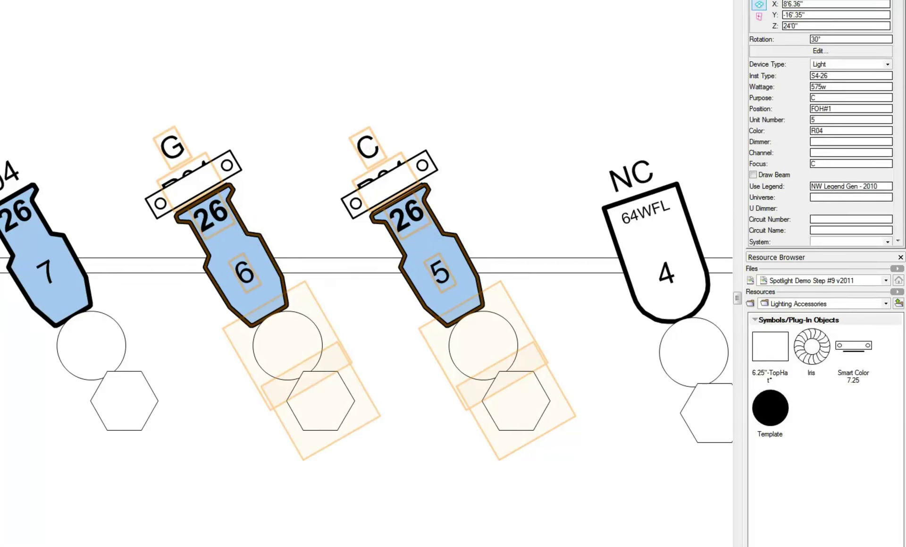
pyautogui.click(155, 17)
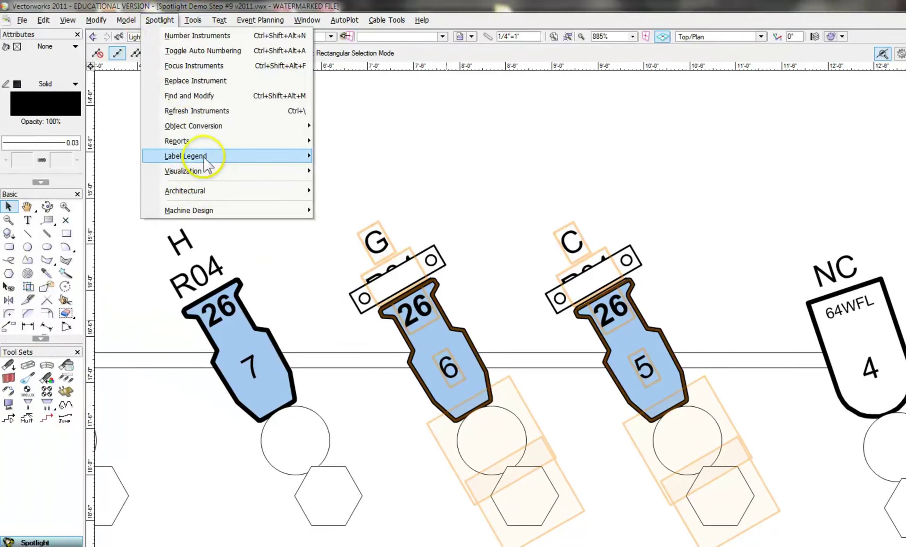
pyautogui.moveTo(215, 156)
pyautogui.click(401, 157)
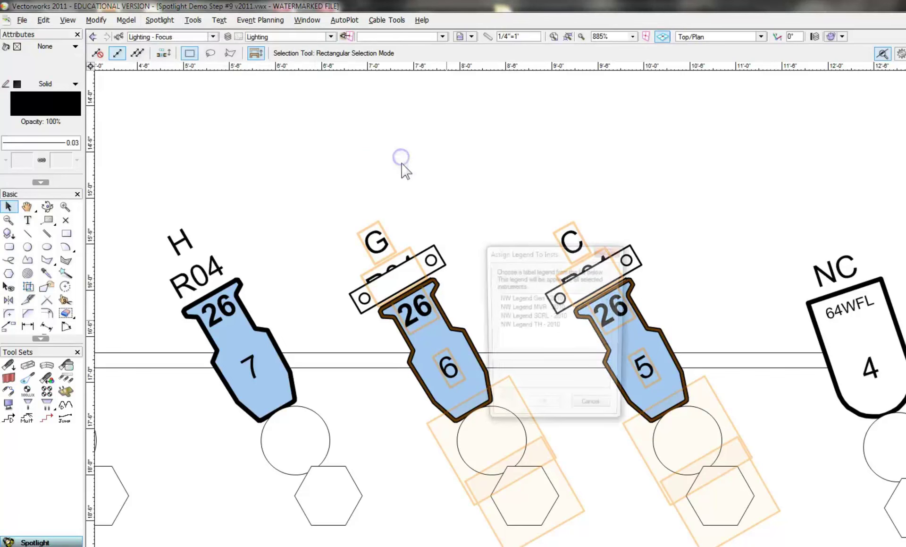
pyautogui.click(545, 317)
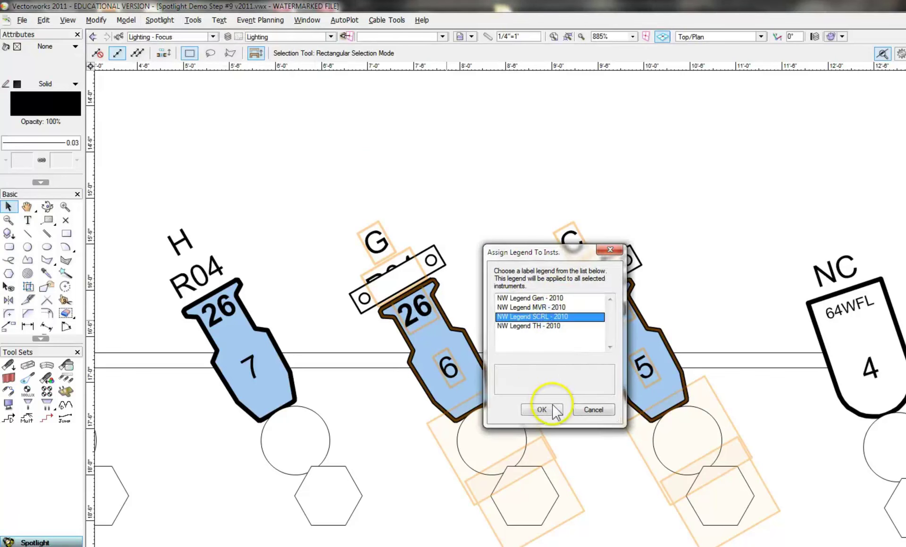
pyautogui.click(542, 409)
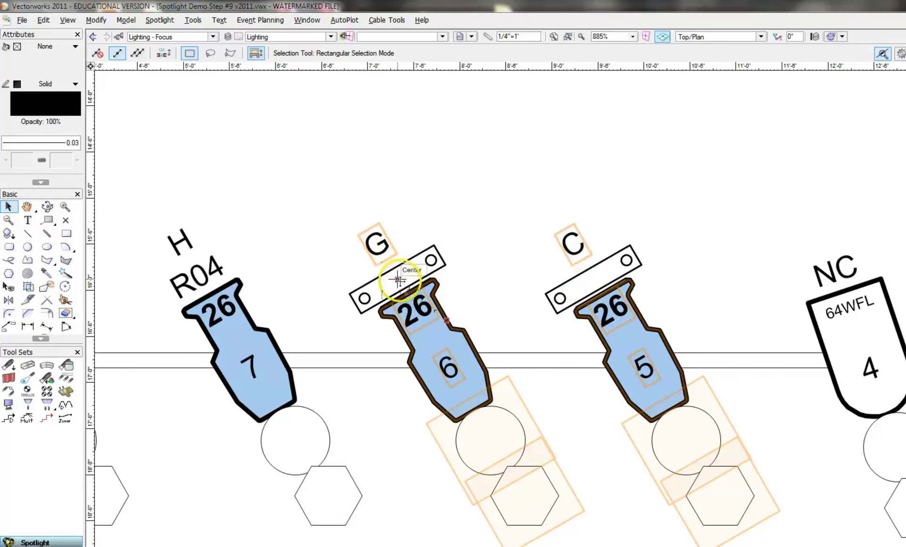
pyautogui.click(414, 306)
pyautogui.click(414, 446)
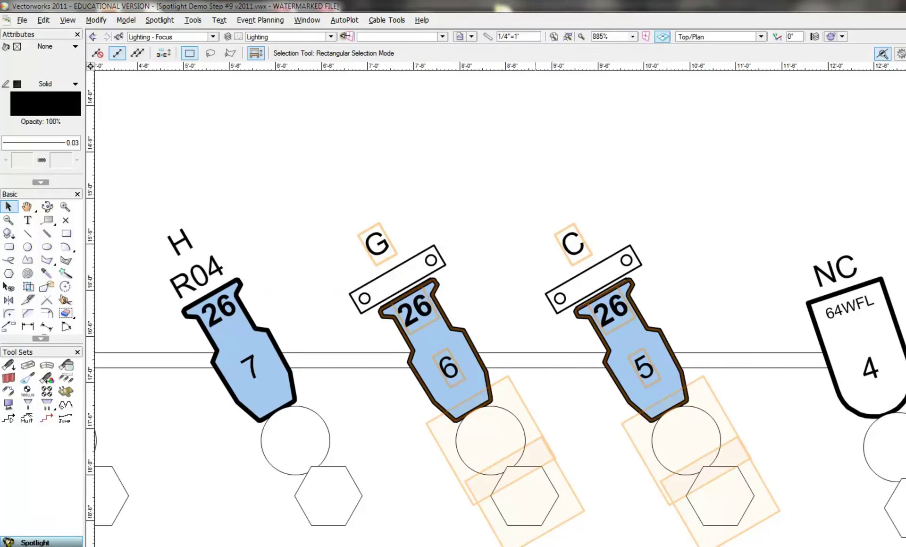
# Step: Attach a Template accessory to FOH#1 unit 7, centred on the instrument's barrel and rotated -30°
pyautogui.hscroll(-5, 500, 304)
pyautogui.hscroll(1, 500, 303)
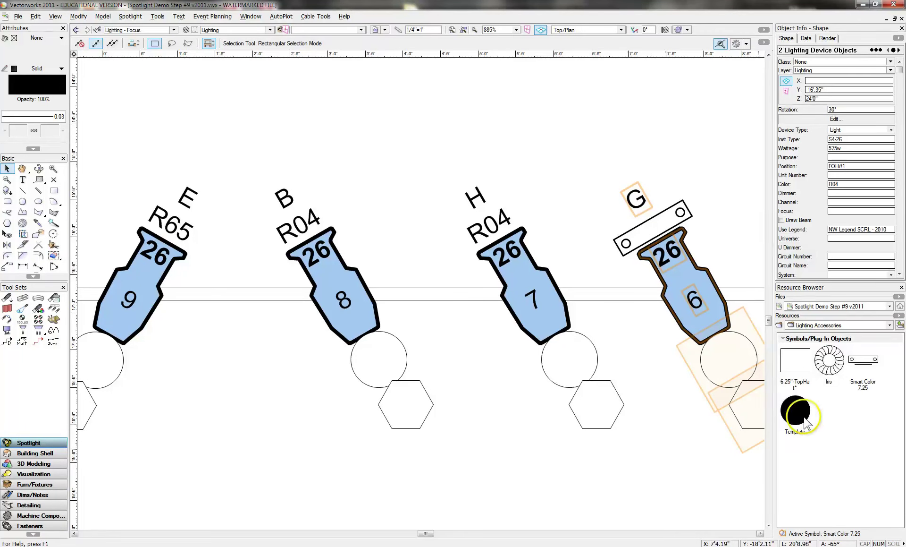
pyautogui.rightClick(804, 423)
pyautogui.click(788, 294)
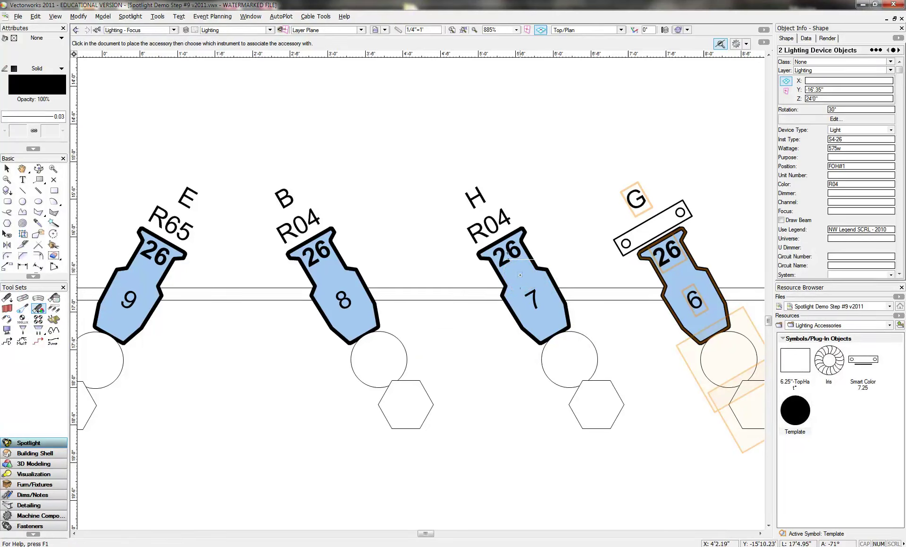
pyautogui.click(521, 275)
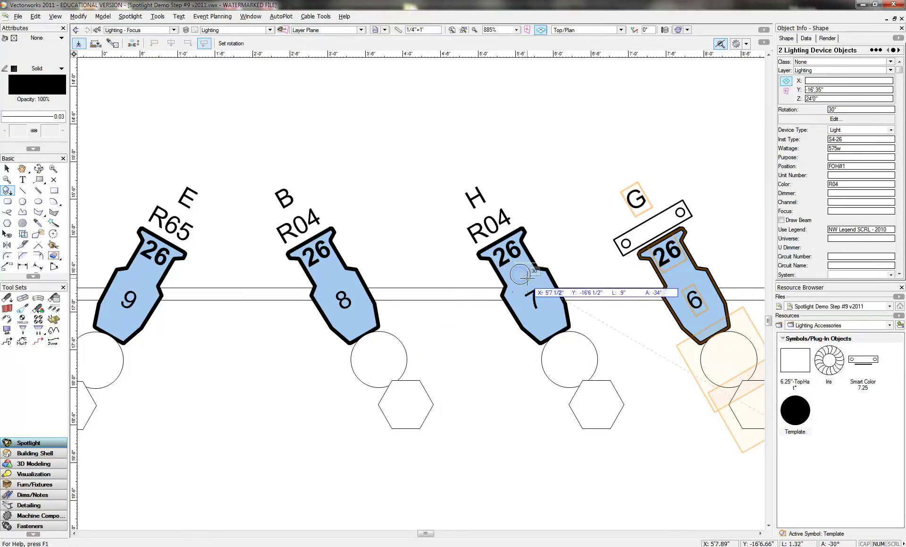
pyautogui.click(526, 279)
pyautogui.click(542, 312)
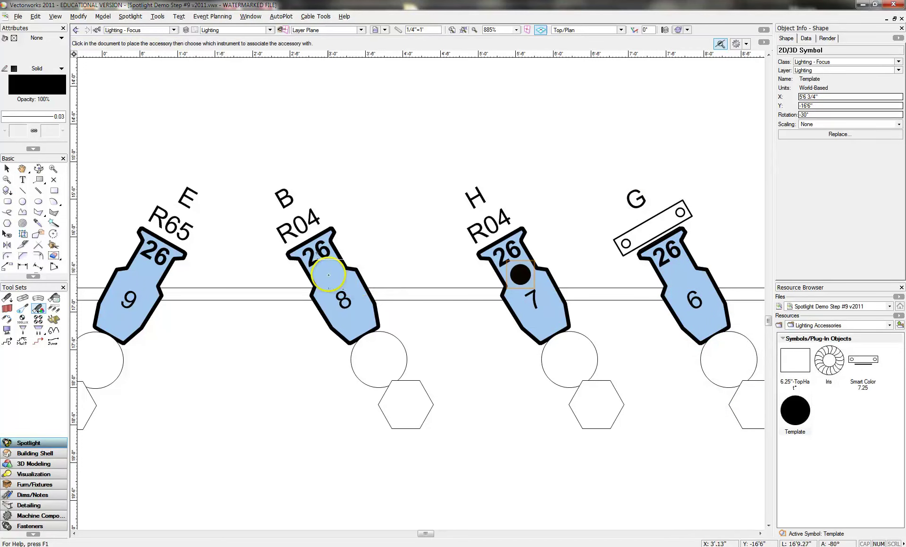
# Step: Place Template accessories on the barrels of FOH#1 units 8 and 9
pyautogui.click(329, 275)
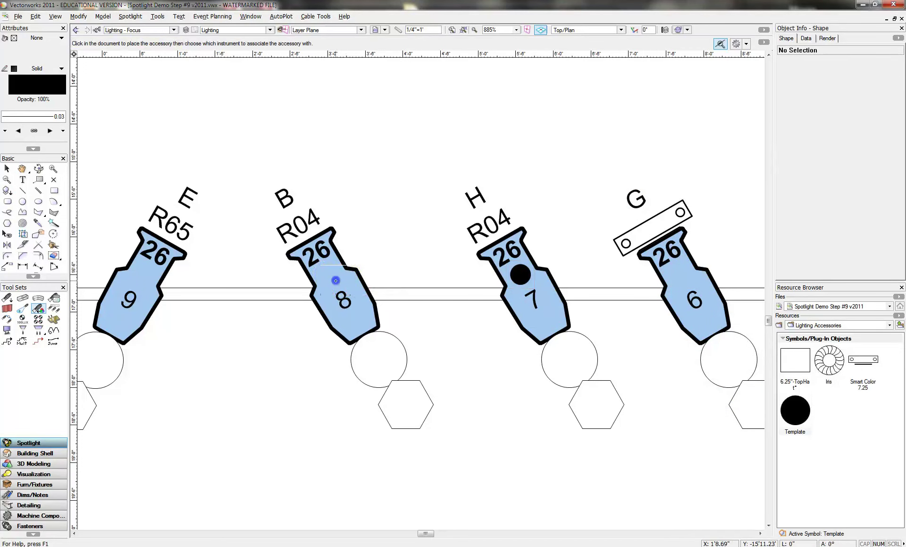
pyautogui.click(349, 320)
pyautogui.click(350, 320)
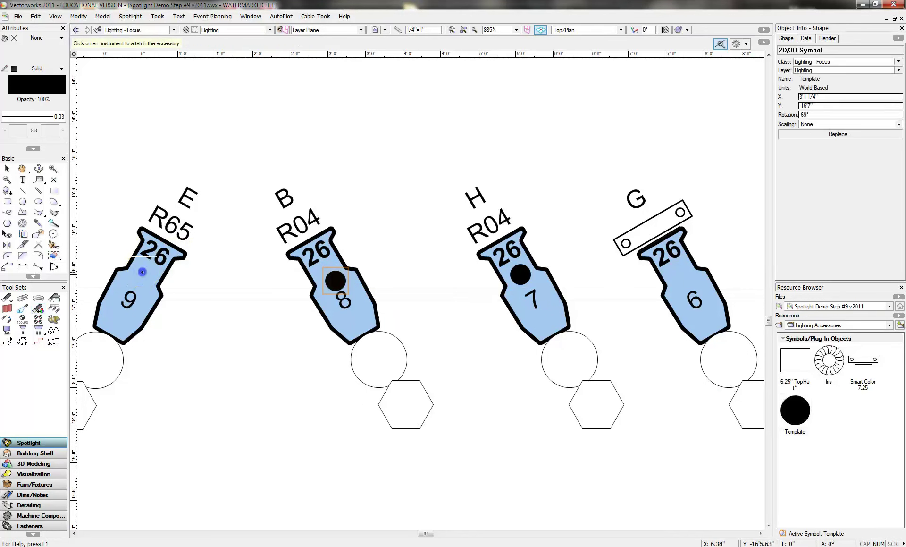
pyautogui.click(143, 273)
pyautogui.click(146, 281)
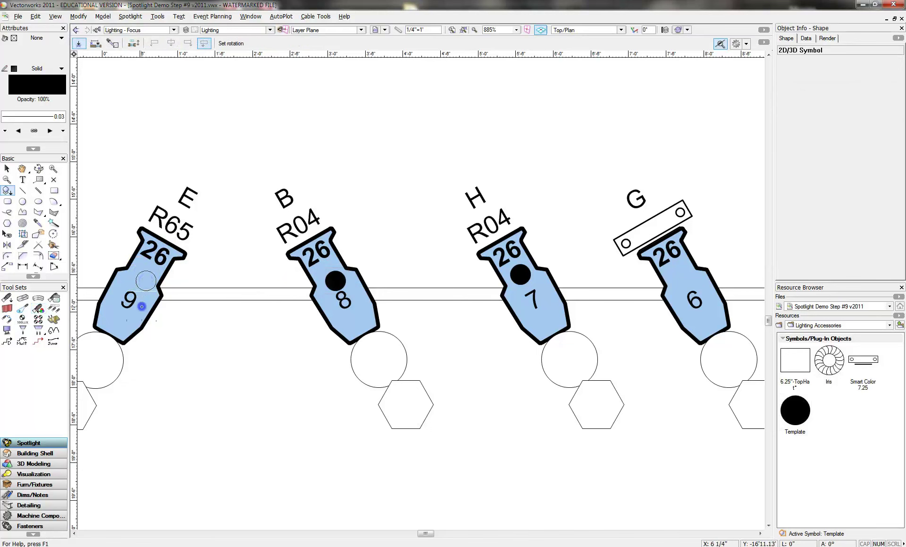
pyautogui.click(146, 280)
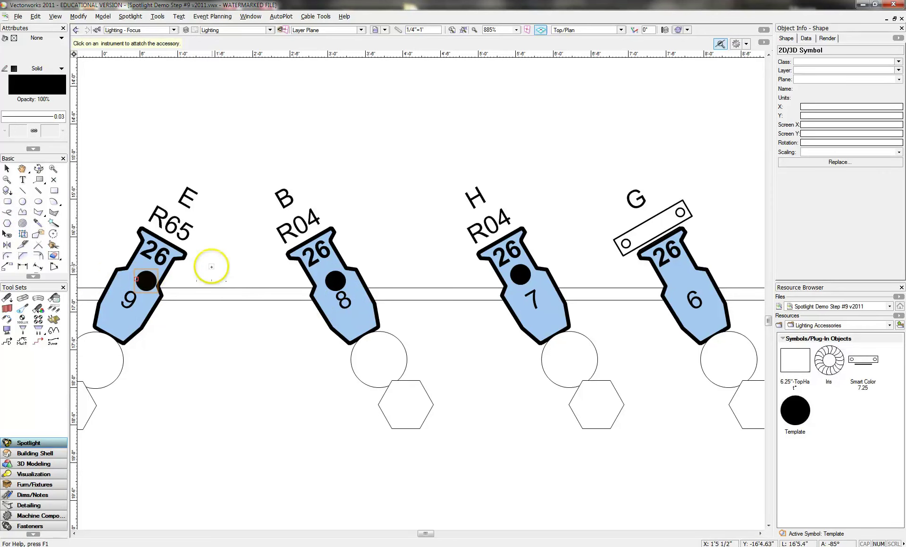
pyautogui.click(7, 169)
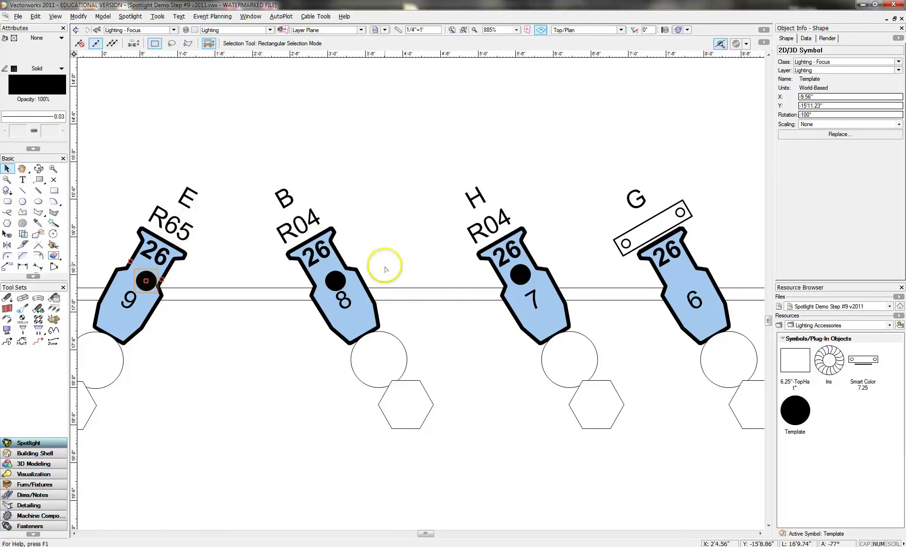
pyautogui.click(667, 303)
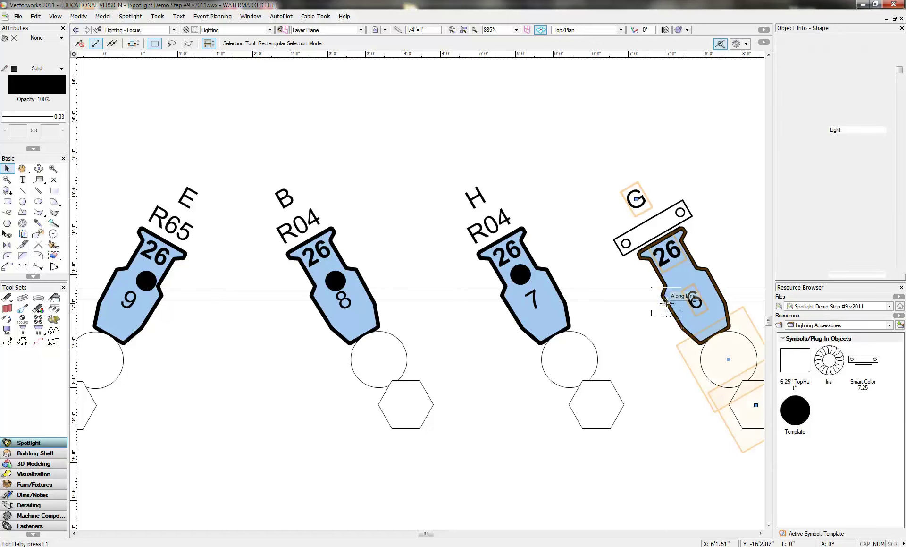
pyautogui.click(7, 169)
pyautogui.click(344, 178)
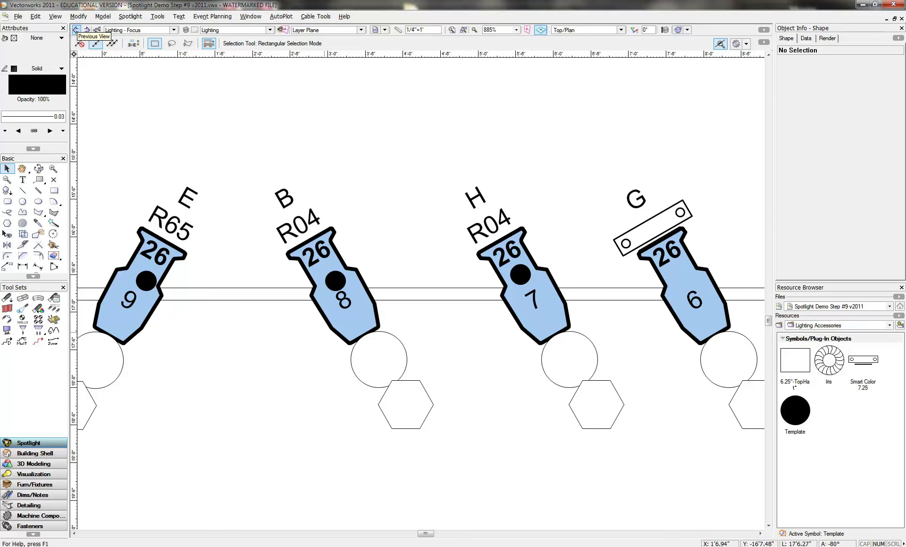
# Step: Refresh the FOH#1 lighting position's instrument summary by switching Sum Insts off and back on
pyautogui.moveTo(423, 533); pyautogui.dragTo(462, 532)
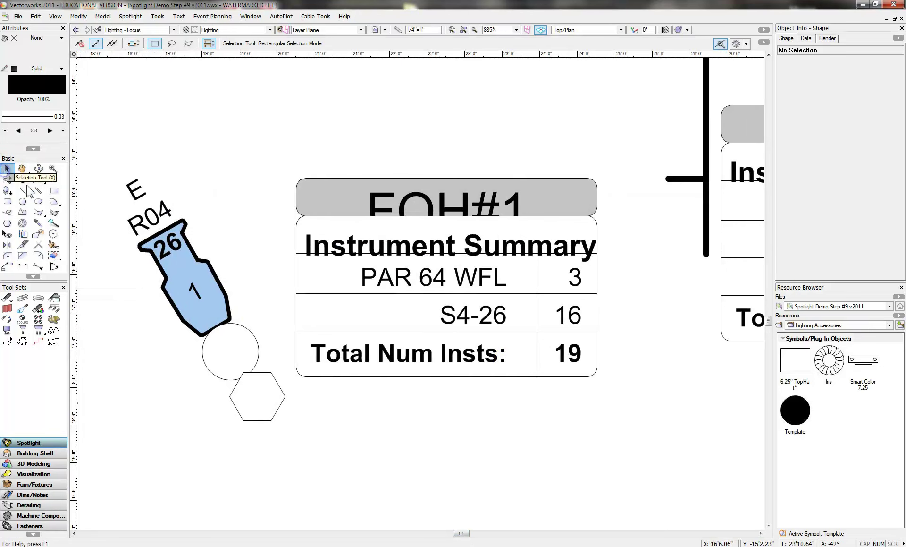
pyautogui.click(136, 299)
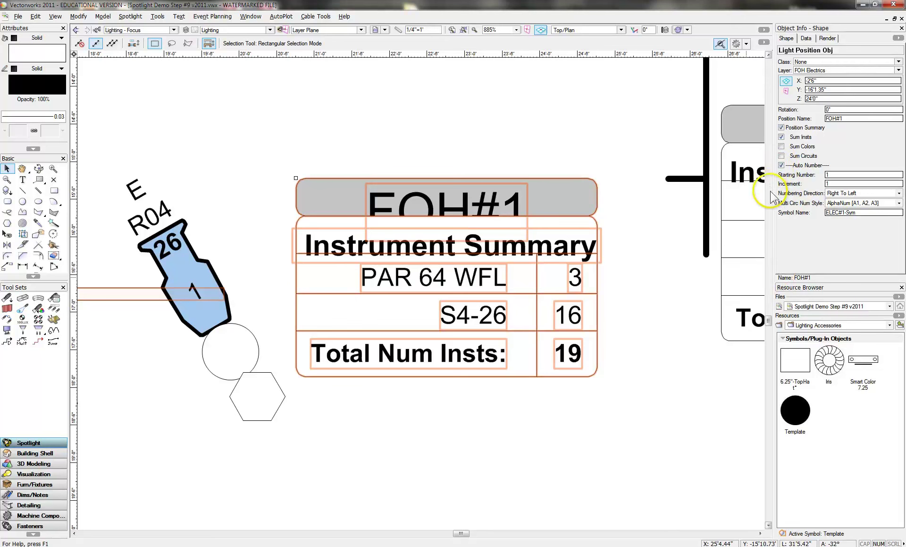
pyautogui.click(781, 137)
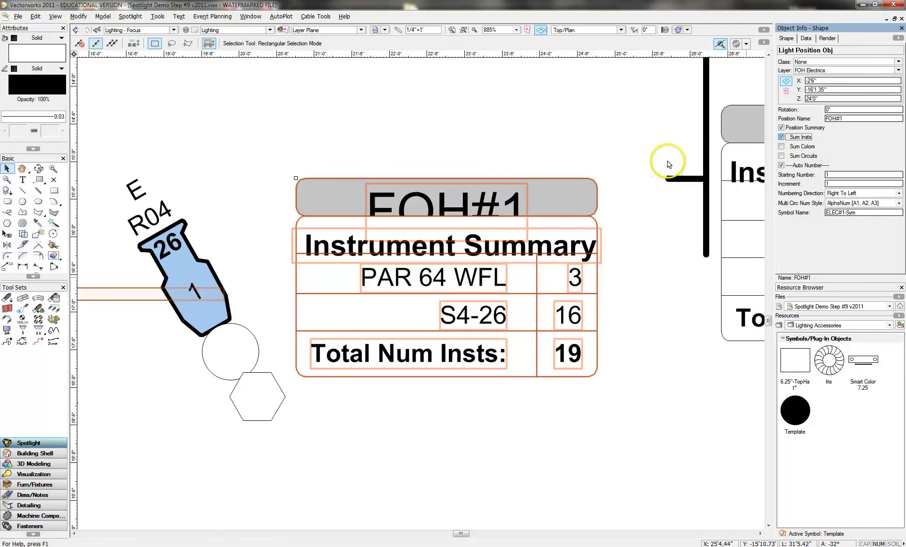
pyautogui.click(781, 137)
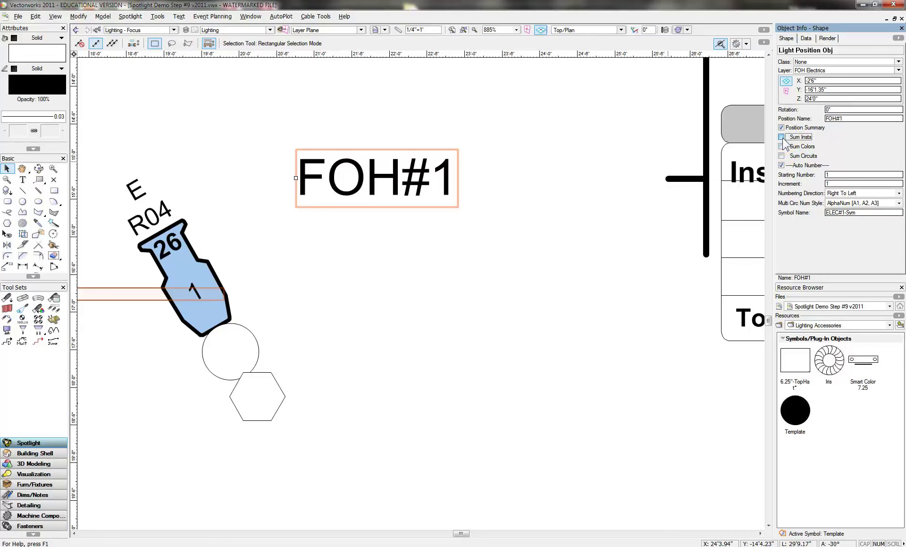
pyautogui.click(782, 138)
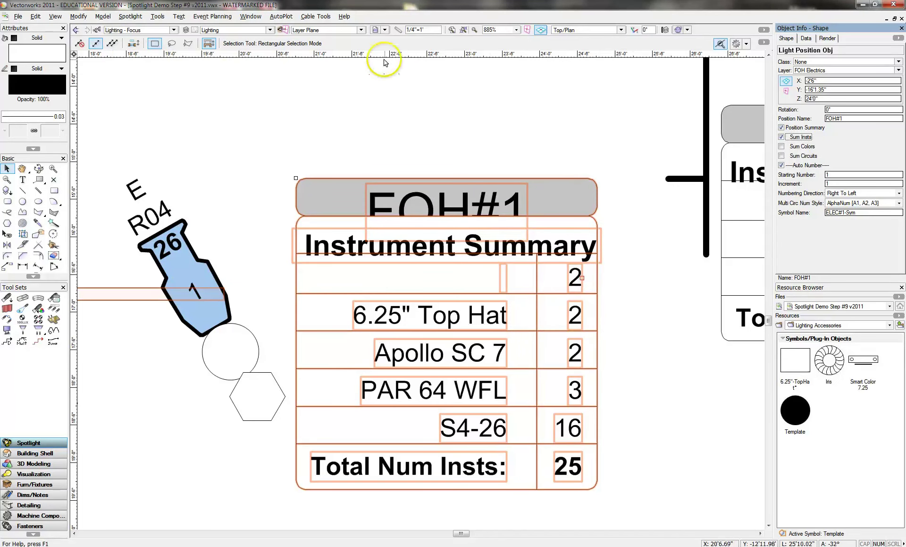
# Step: Examine FOH#1 units 10 to 17 at close range in the plot
pyautogui.click(452, 31)
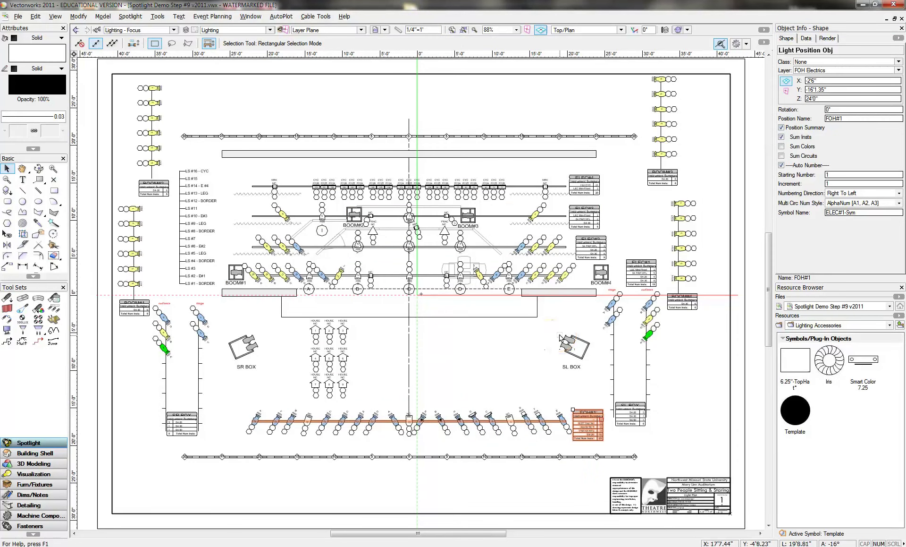
pyautogui.click(53, 169)
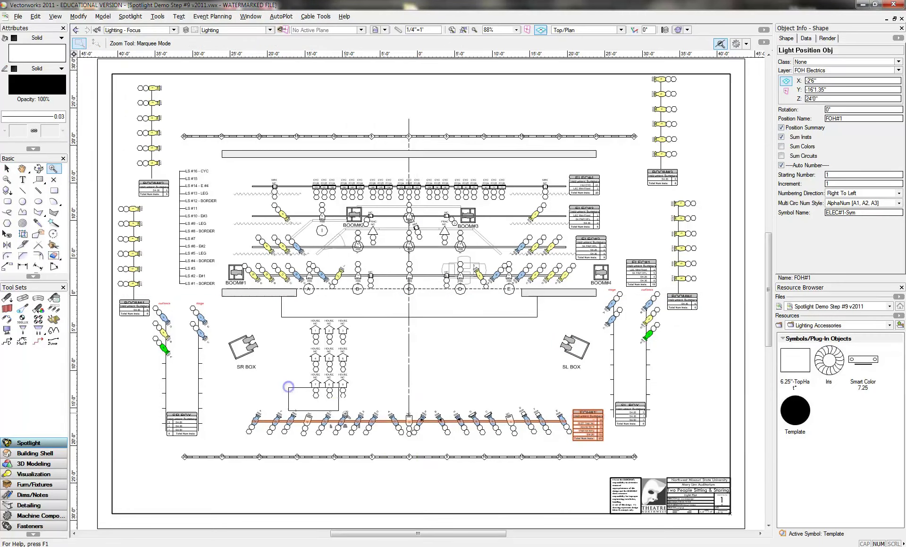
pyautogui.moveTo(289, 387); pyautogui.dragTo(412, 447)
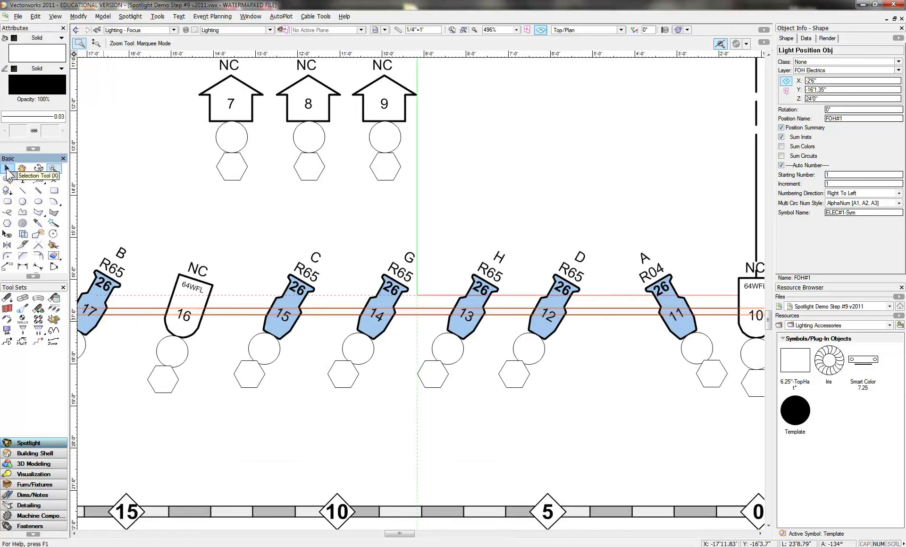
pyautogui.click(7, 169)
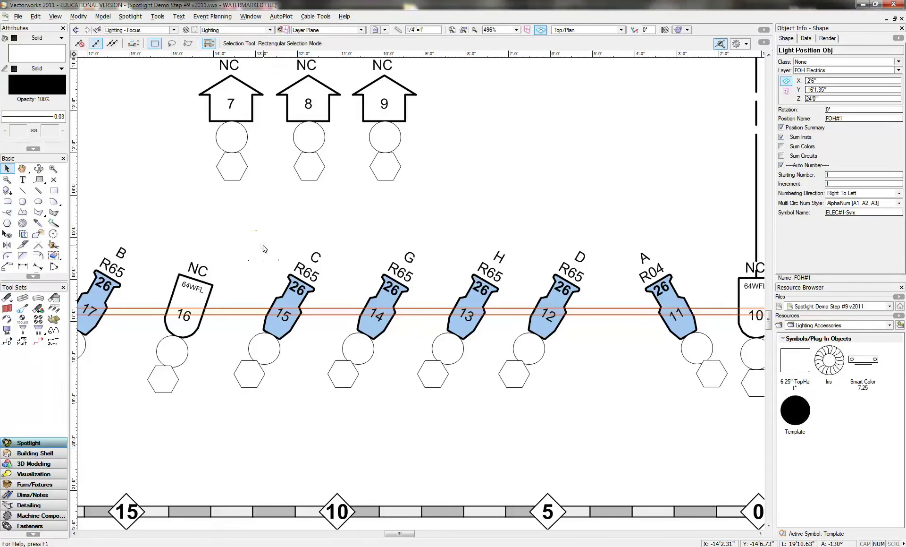
pyautogui.click(255, 254)
pyautogui.click(257, 257)
pyautogui.click(299, 302)
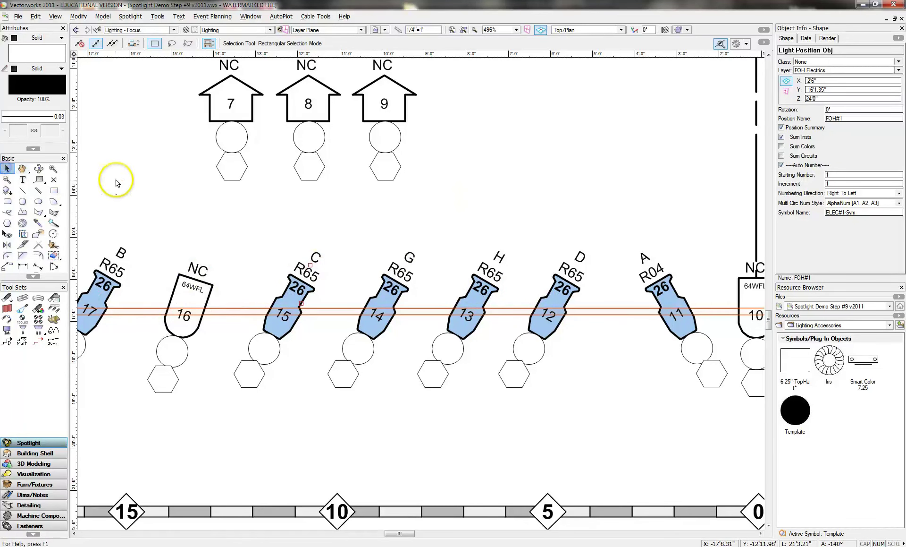
# Step: Gang FOH#1 units 15 and 14 together with a two-fer, placing its connecting line just below the two instruments
pyautogui.click(105, 333)
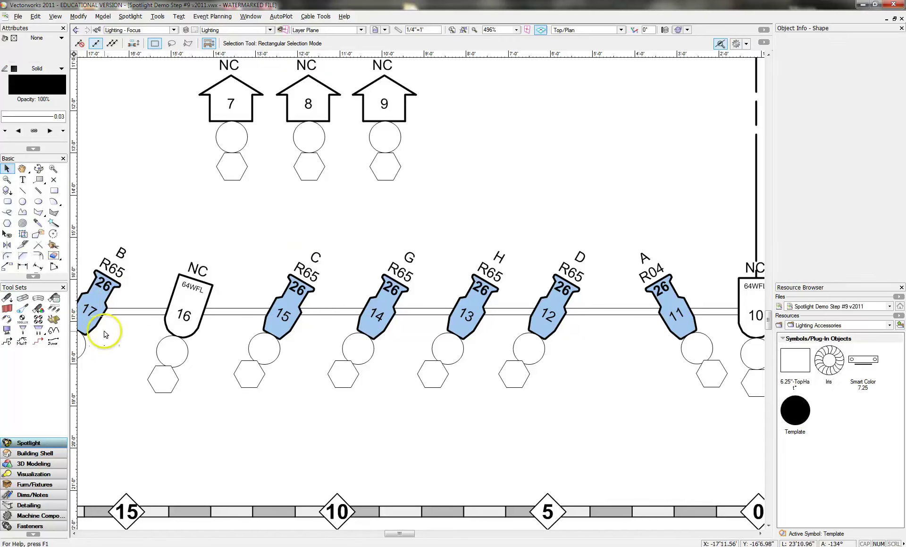
pyautogui.click(7, 321)
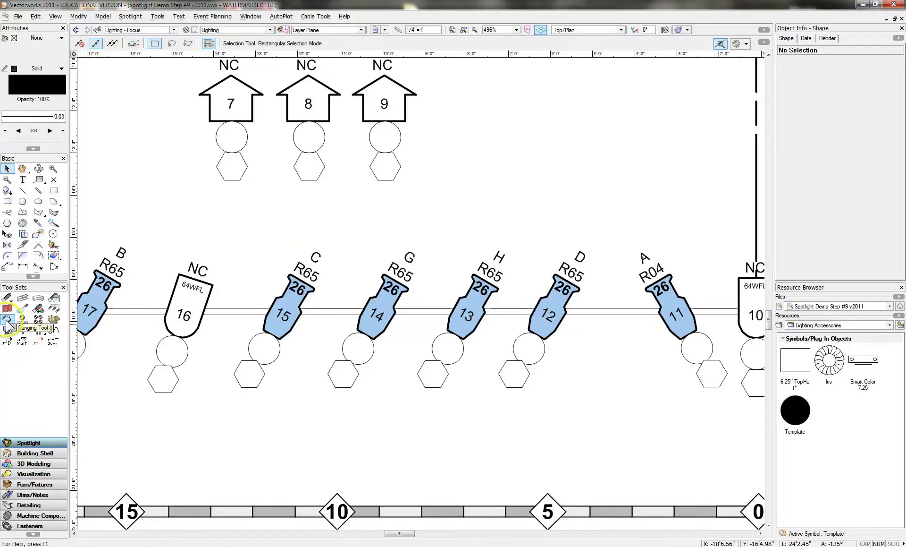
pyautogui.click(8, 321)
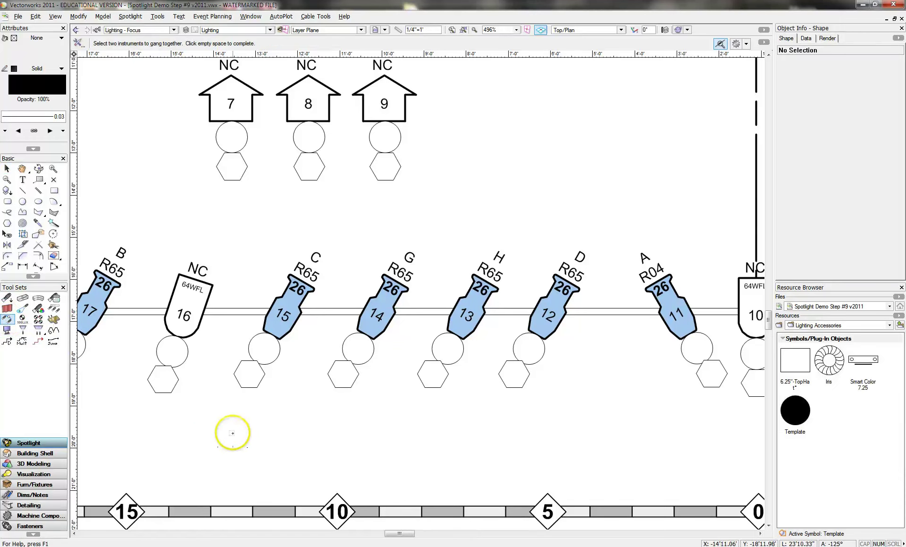
pyautogui.click(271, 335)
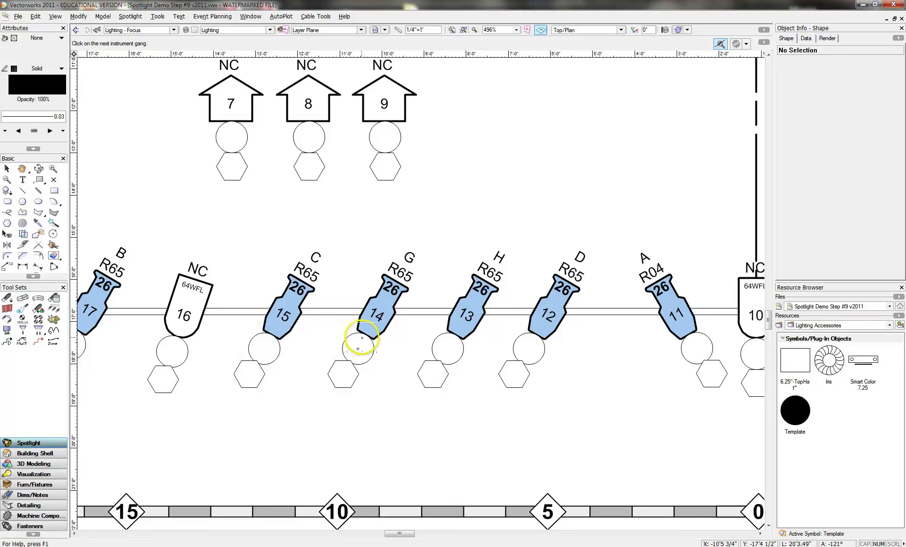
pyautogui.click(299, 387)
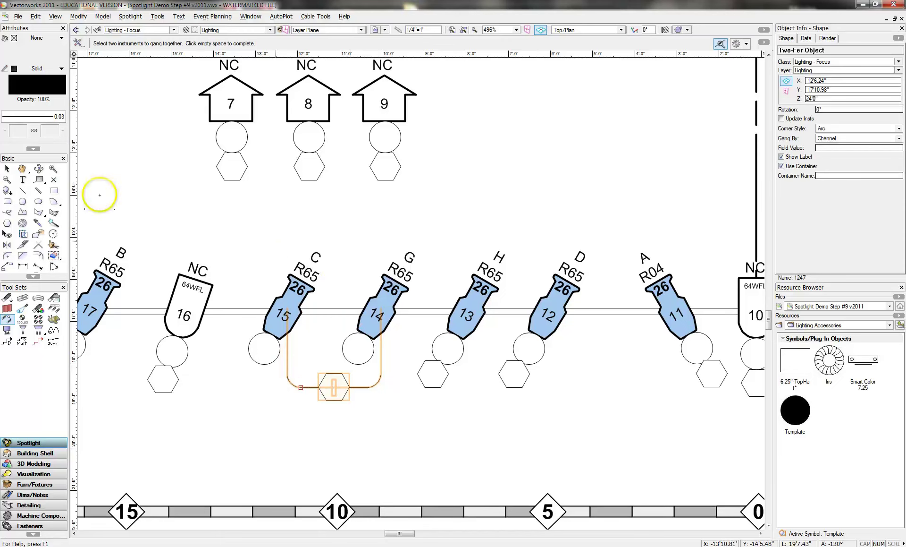
pyautogui.click(197, 203)
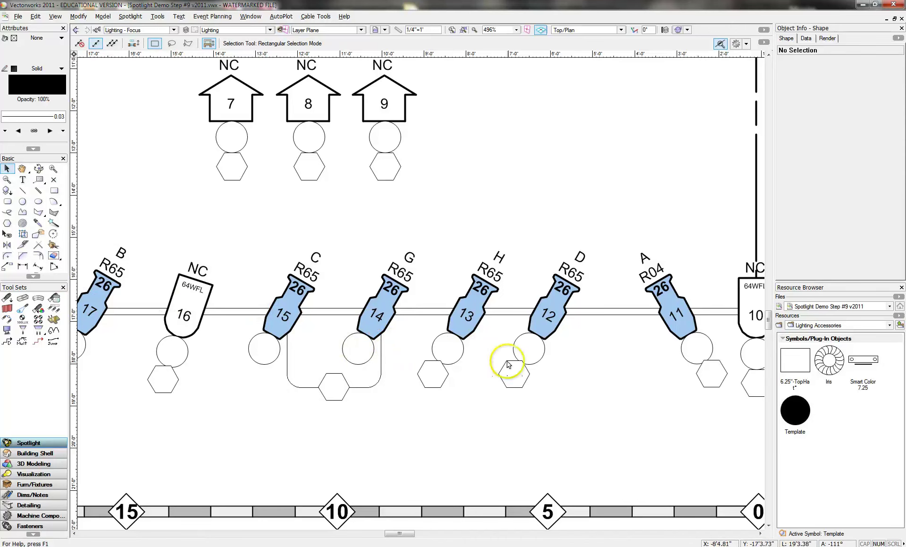
# Step: Gang FOH#1 units 13 and 12 with a second two-fer placed level with the one joining units 15 and 14
pyautogui.click(7, 318)
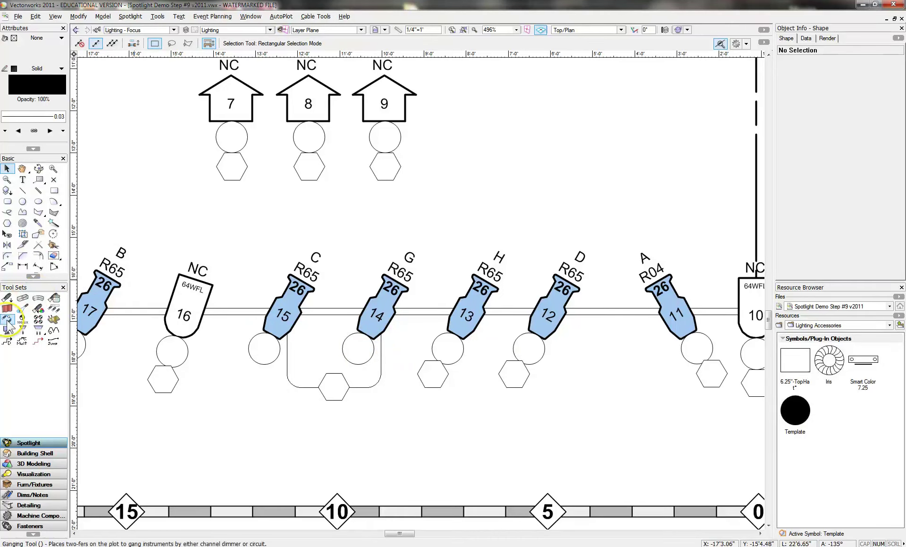
pyautogui.click(455, 332)
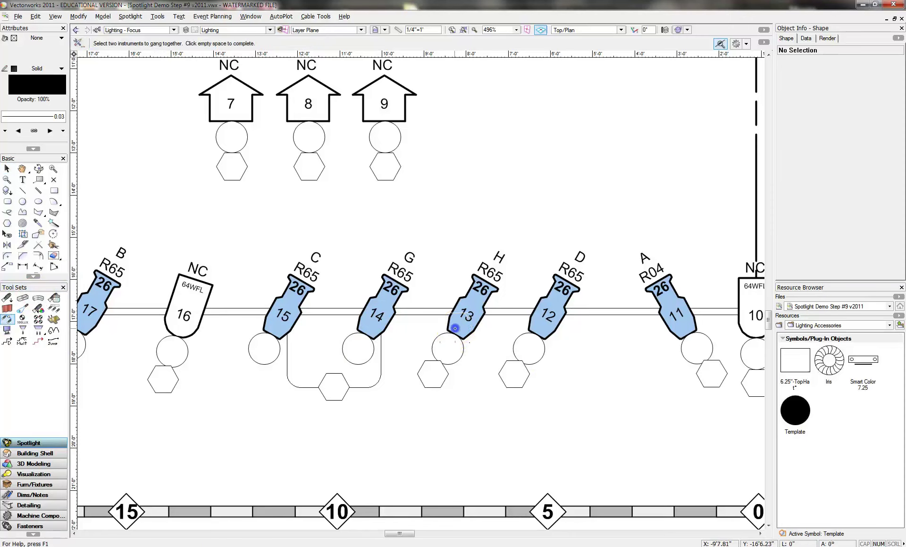
pyautogui.click(542, 325)
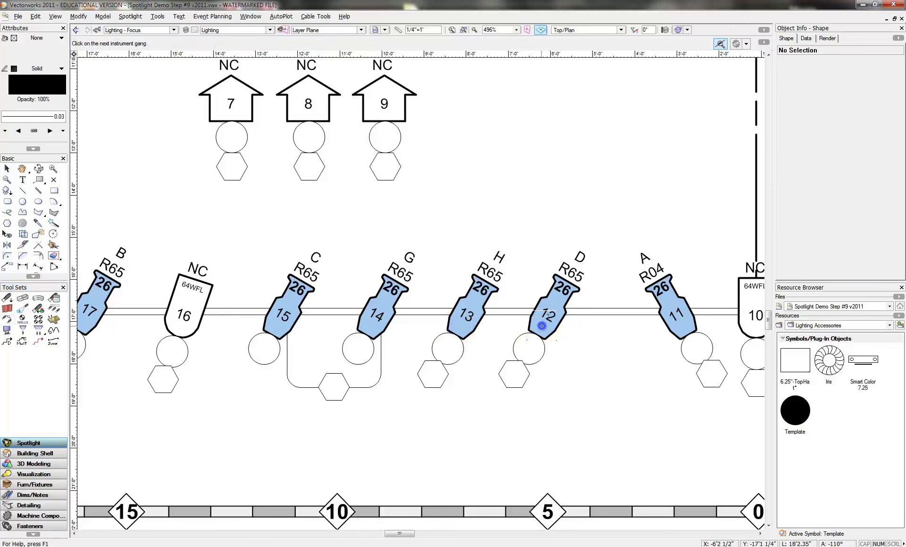
pyautogui.click(472, 387)
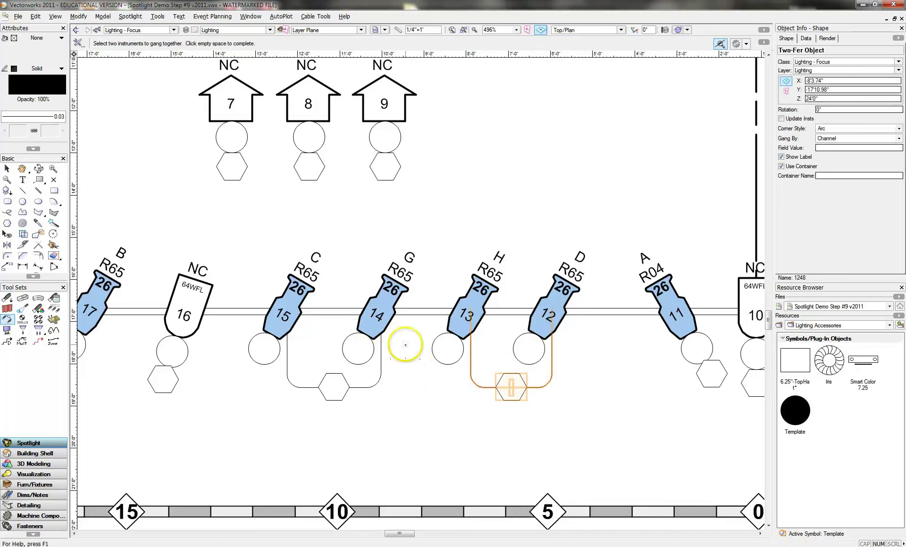
pyautogui.click(7, 168)
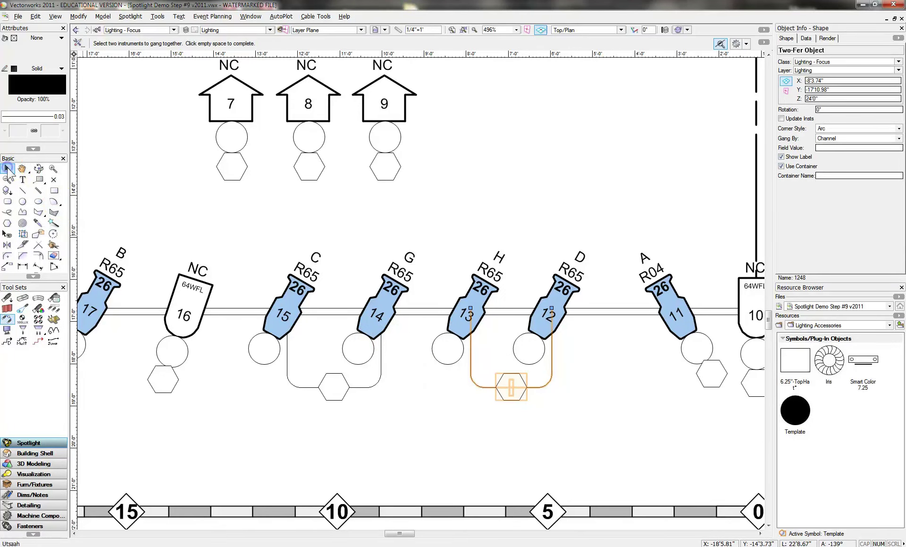
pyautogui.click(437, 213)
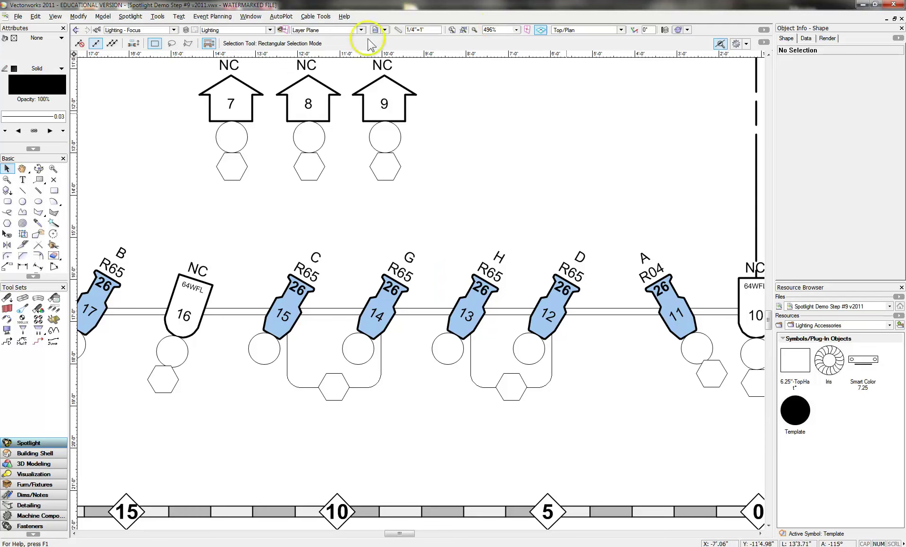
pyautogui.click(452, 30)
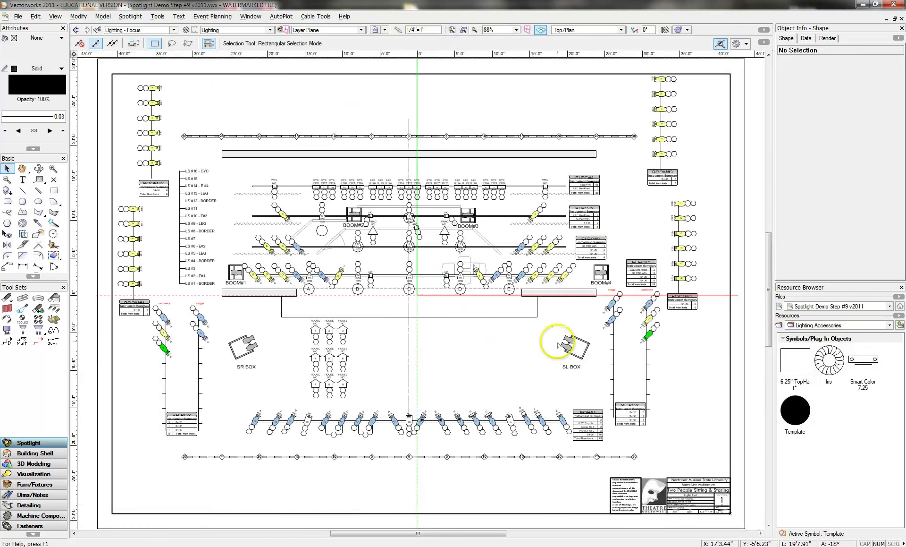